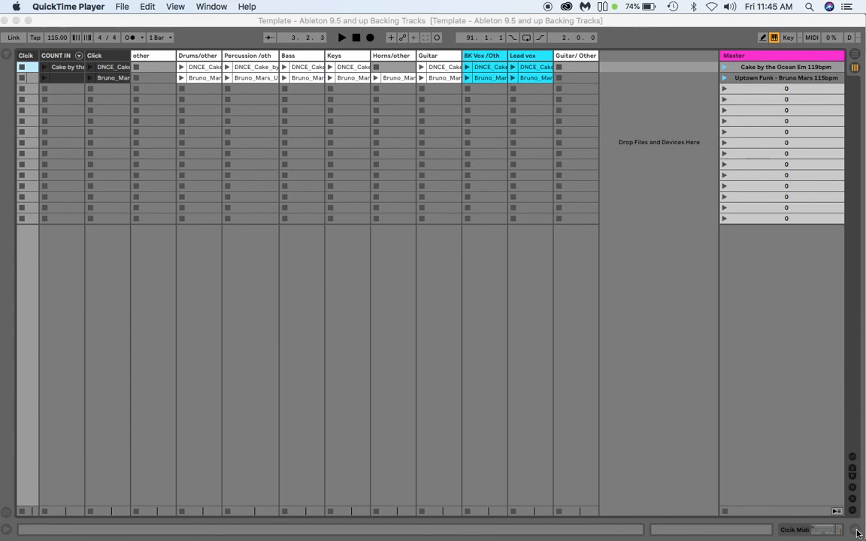
Step: Show the browser and the clip detail view, leaving the info view hidden
left_click(6, 59)
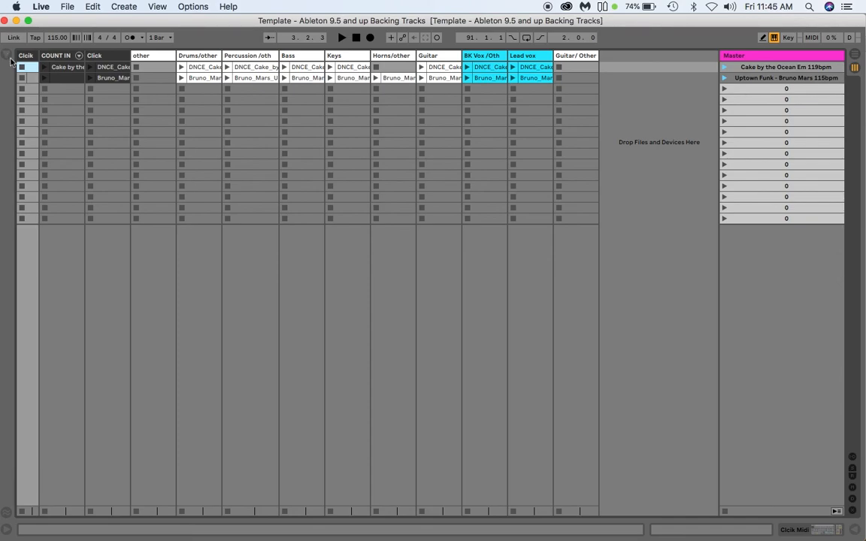
left_click(6, 56)
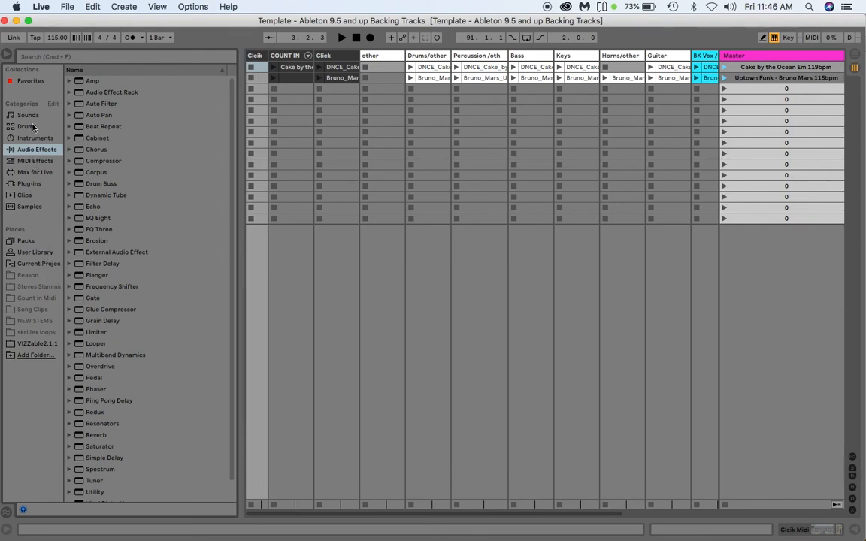
left_click(8, 534)
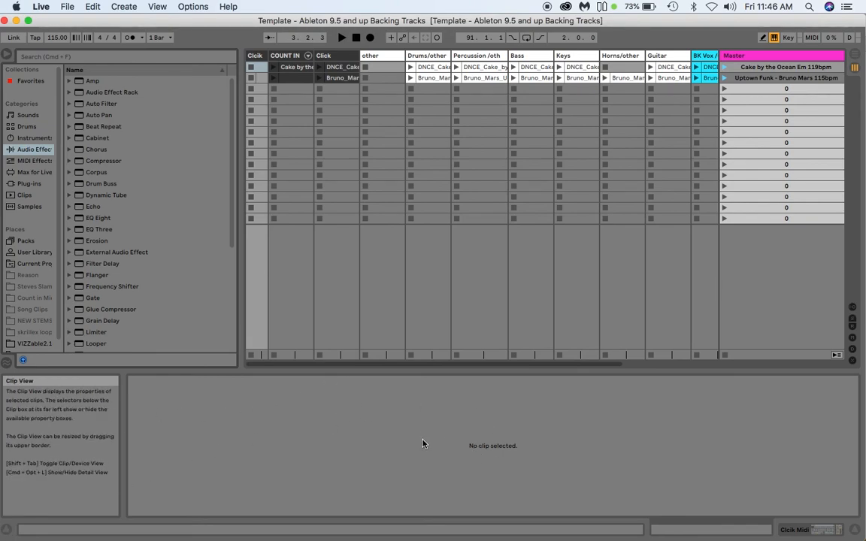
left_click(6, 530)
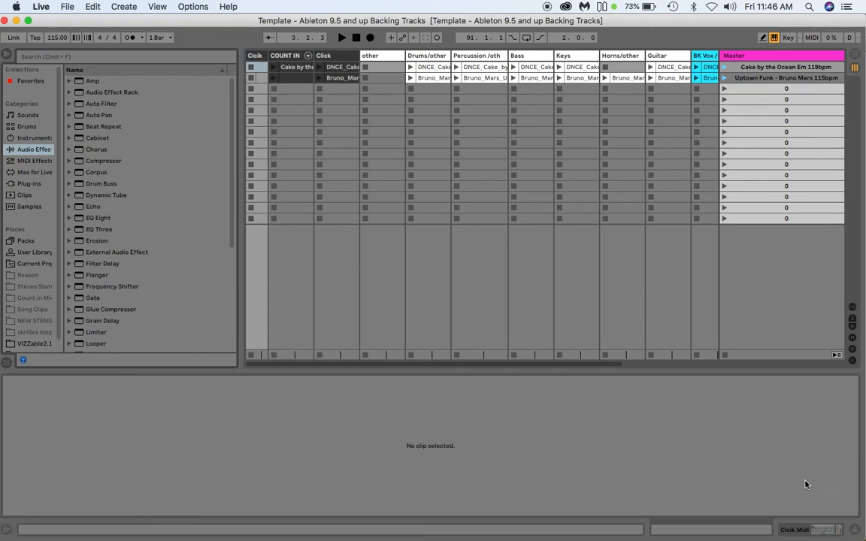
left_click(856, 530)
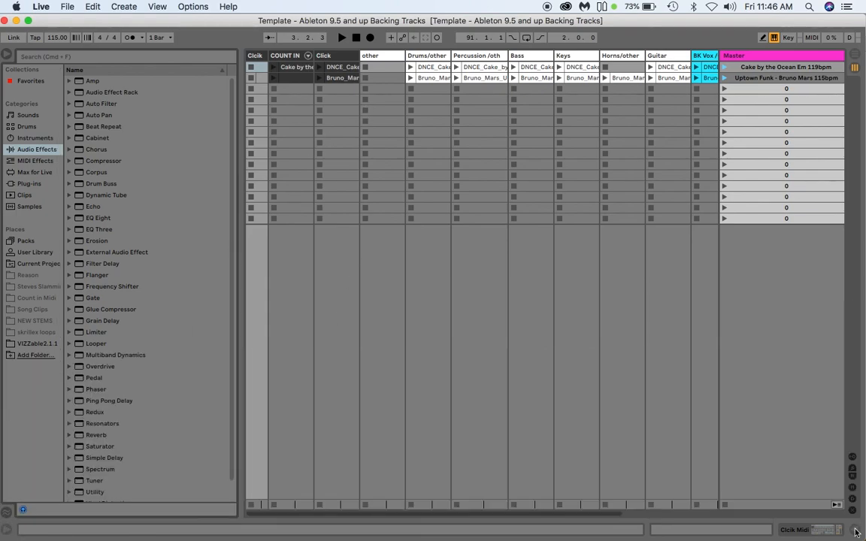
left_click(856, 531)
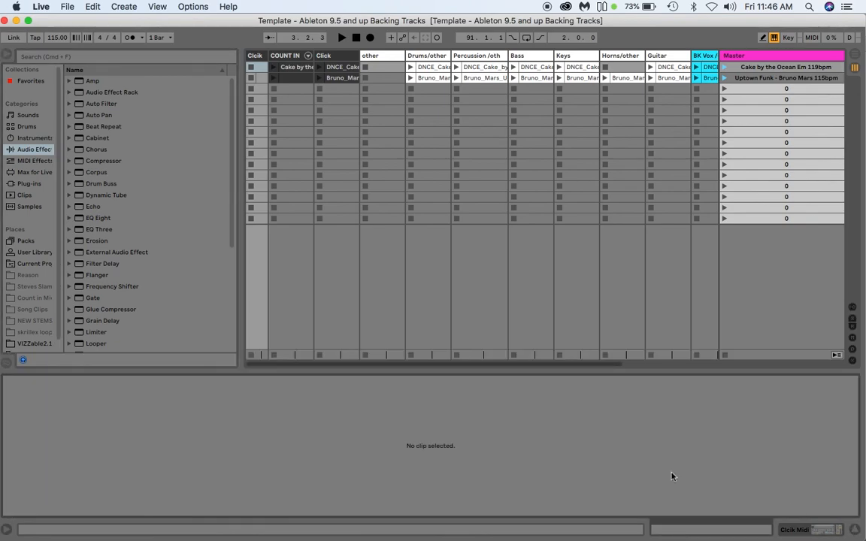
Step: Consult the info view's descriptions of interface elements, and hide both the info view and the clip detail view
left_click(7, 531)
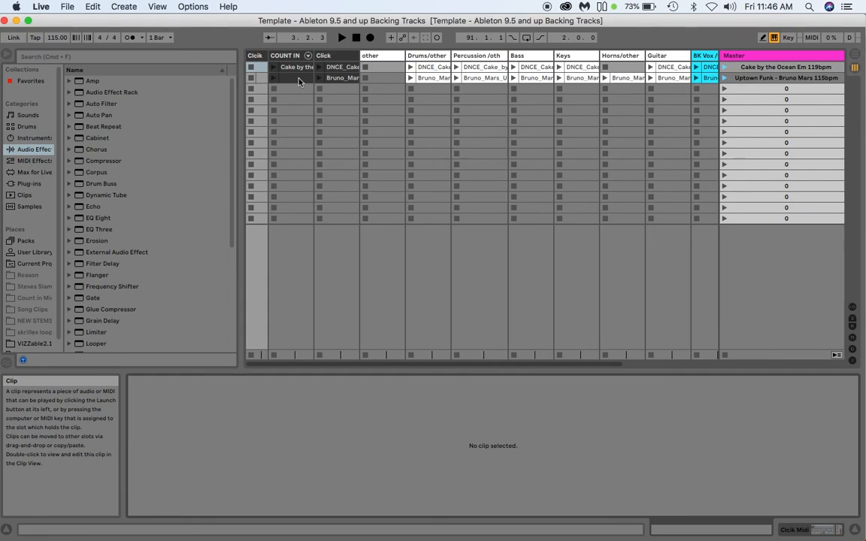
left_click(791, 43)
key("super+k")
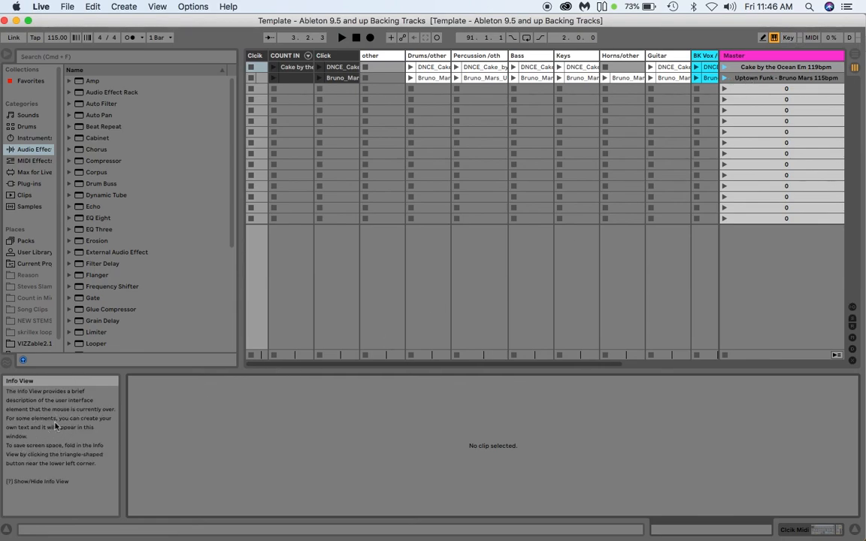
left_click(6, 531)
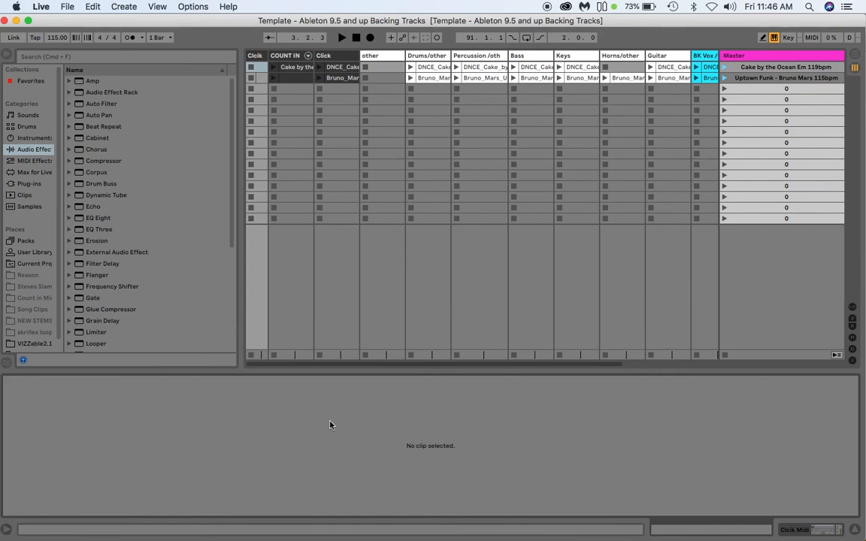
left_click(855, 530)
left_click(856, 531)
left_click(855, 531)
left_click(856, 530)
left_click(855, 531)
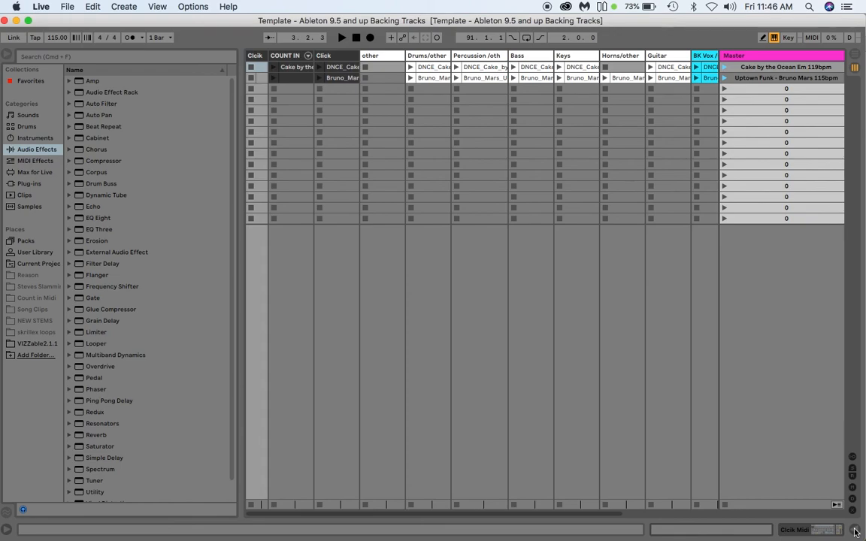
Step: Inspect the Uptown Funk clip on the Bass track, and hide the browser and the clip detail view
double_click(533, 78)
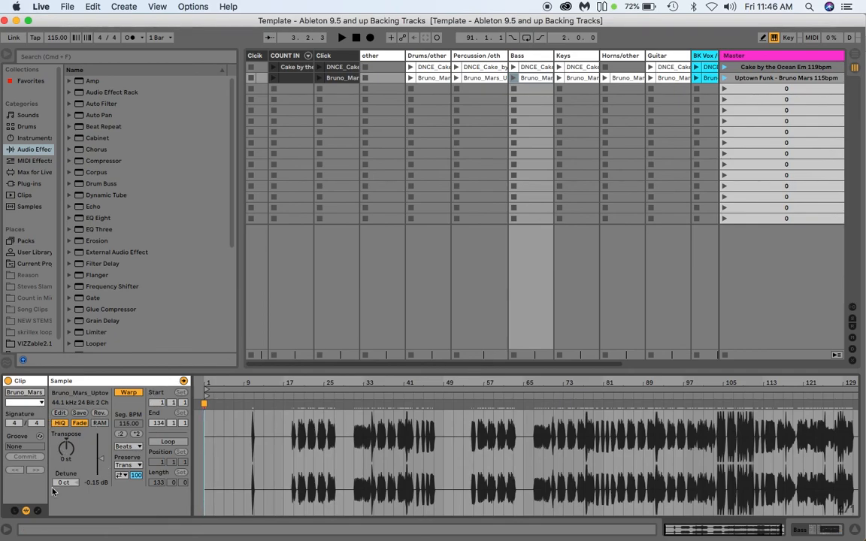
left_click(7, 531)
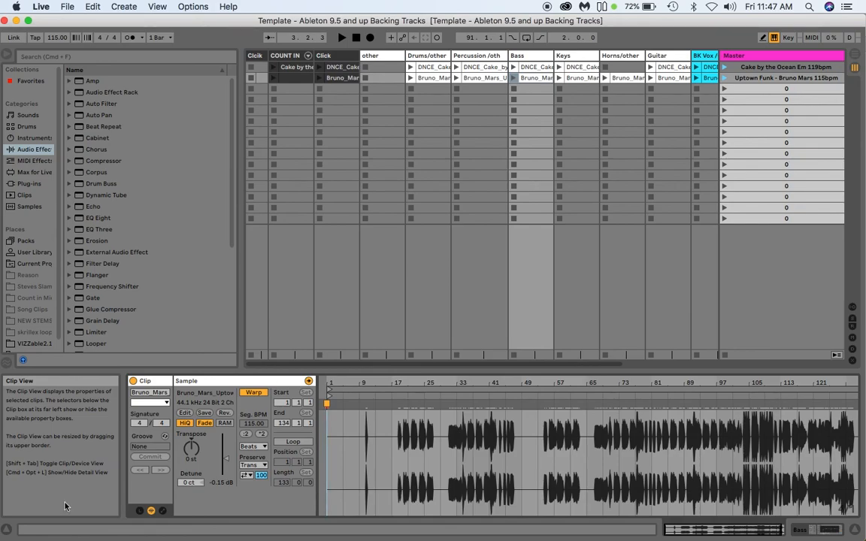
left_click(7, 531)
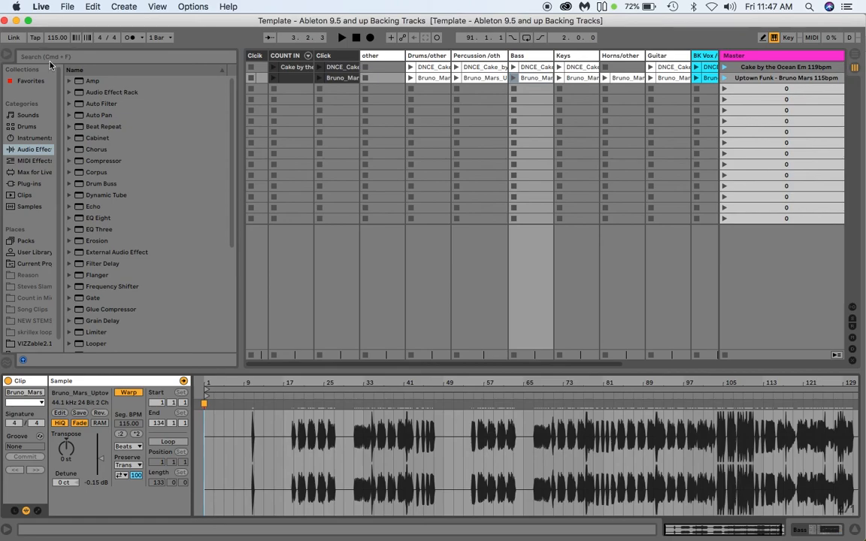
left_click(8, 57)
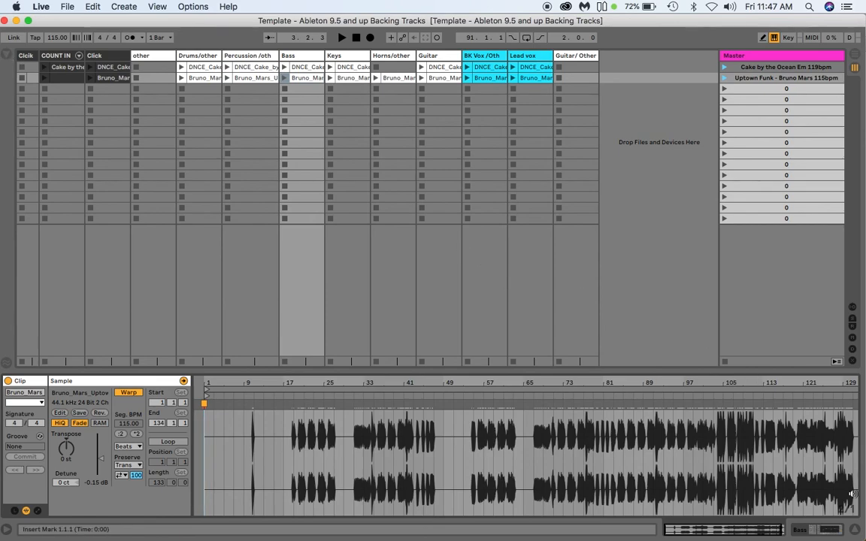
left_click(856, 530)
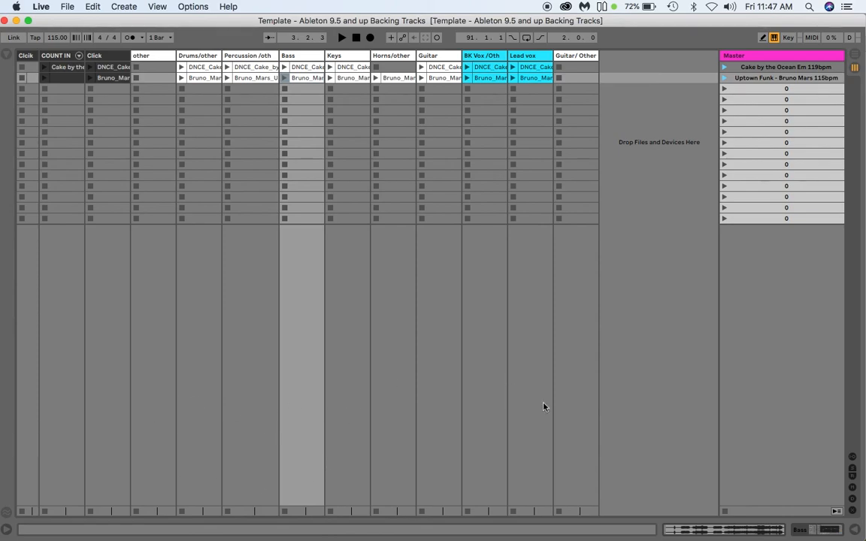
Step: Show the In/Out, Sends and Return track sections in the session, including the A Click return
left_click(854, 458)
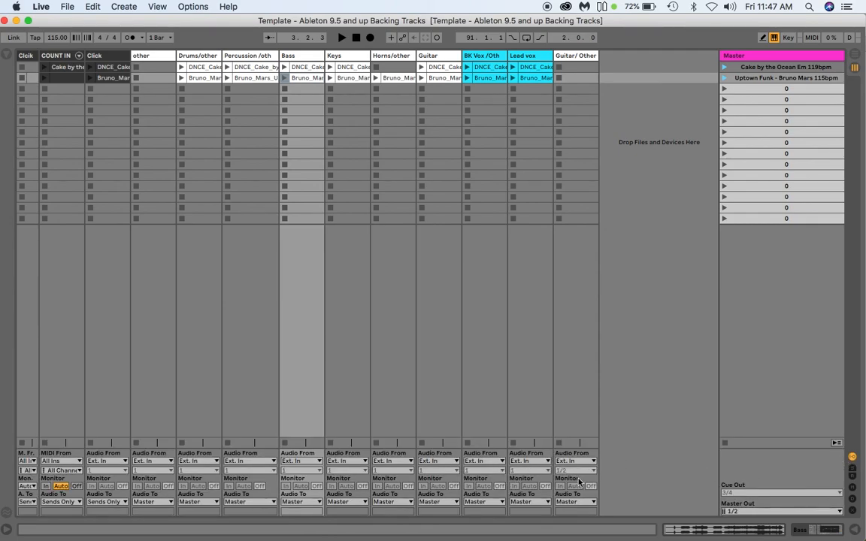
left_click(853, 472)
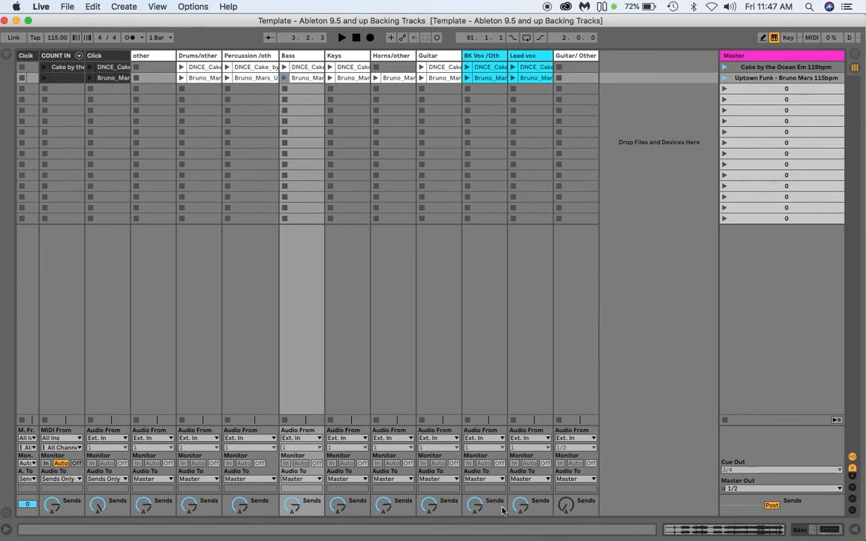
left_click(853, 480)
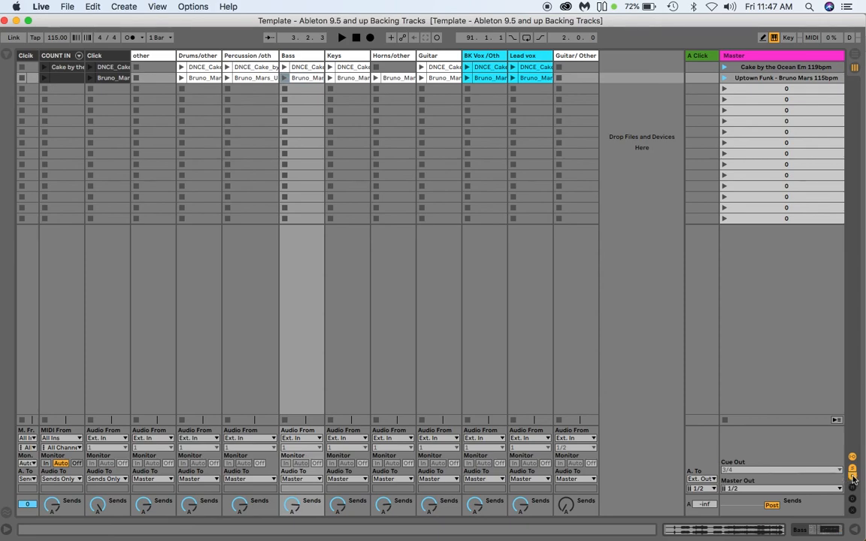
left_click(699, 58)
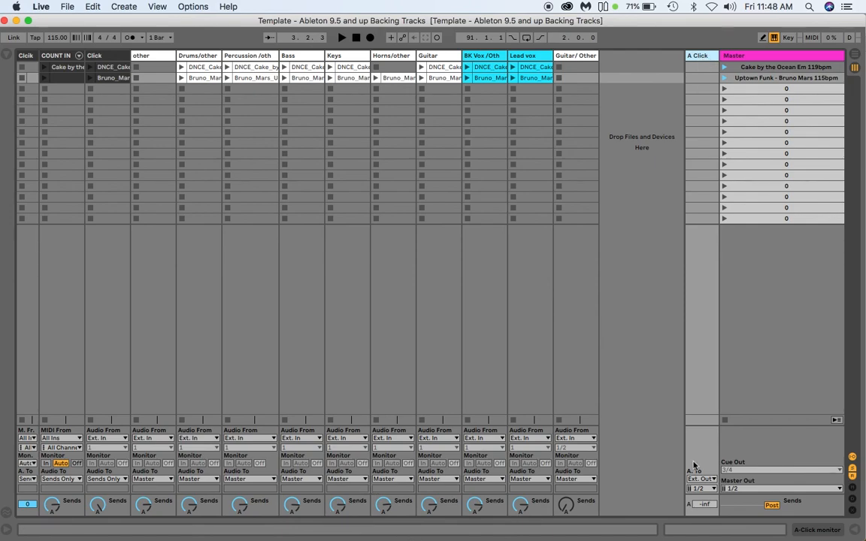
left_click(853, 476)
left_click(853, 477)
left_click(853, 476)
left_click(852, 476)
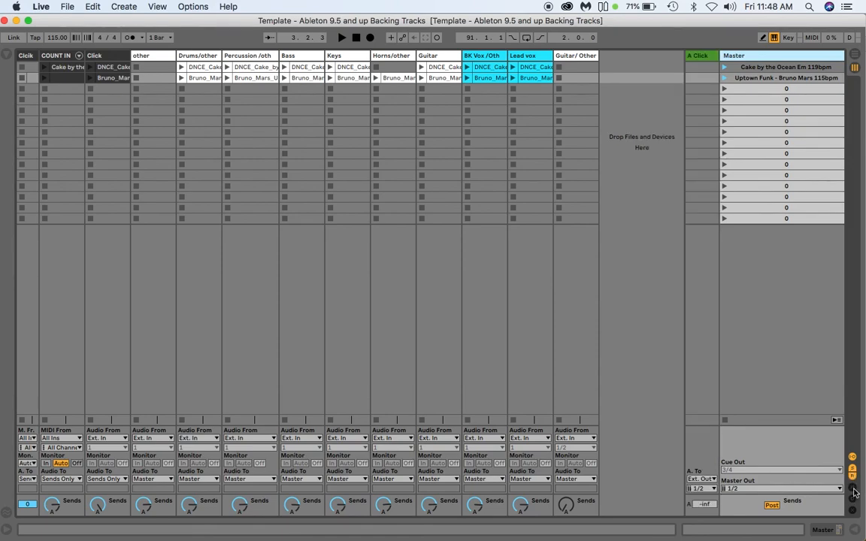
Step: Show the mixer section and switch the Guitar/Other and Lead vox tracks off and back on
left_click(852, 489)
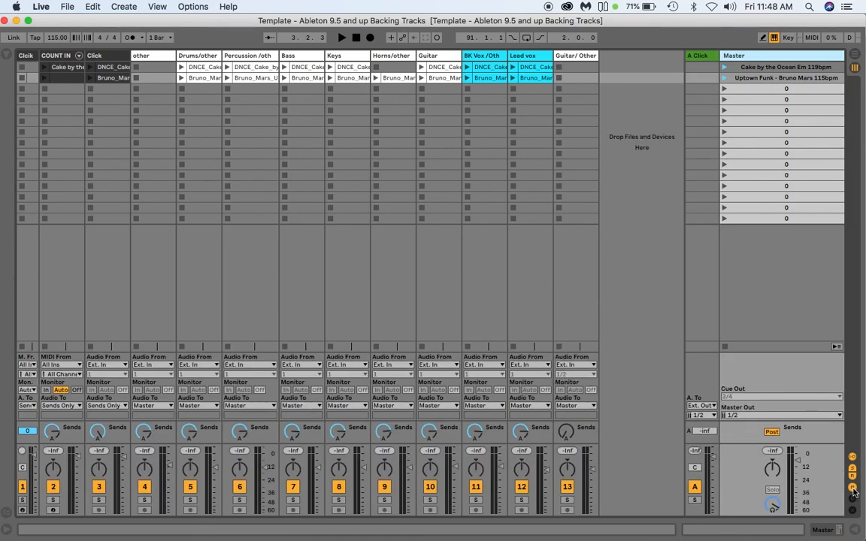
left_click(570, 488)
left_click(568, 488)
left_click(521, 487)
left_click(522, 487)
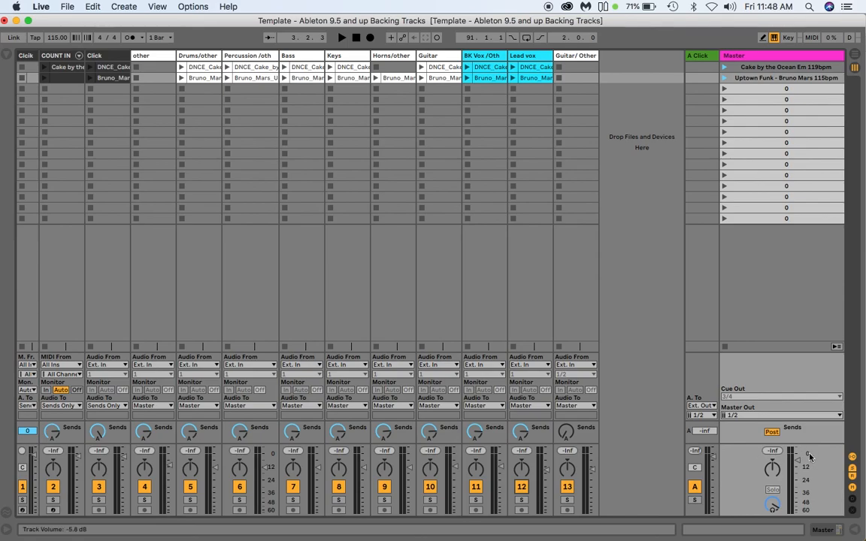
left_click(852, 489)
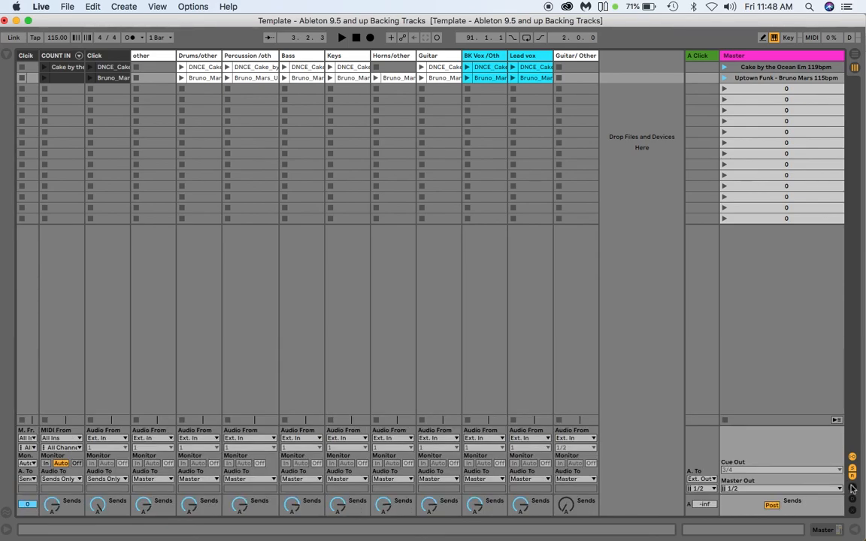
left_click(852, 489)
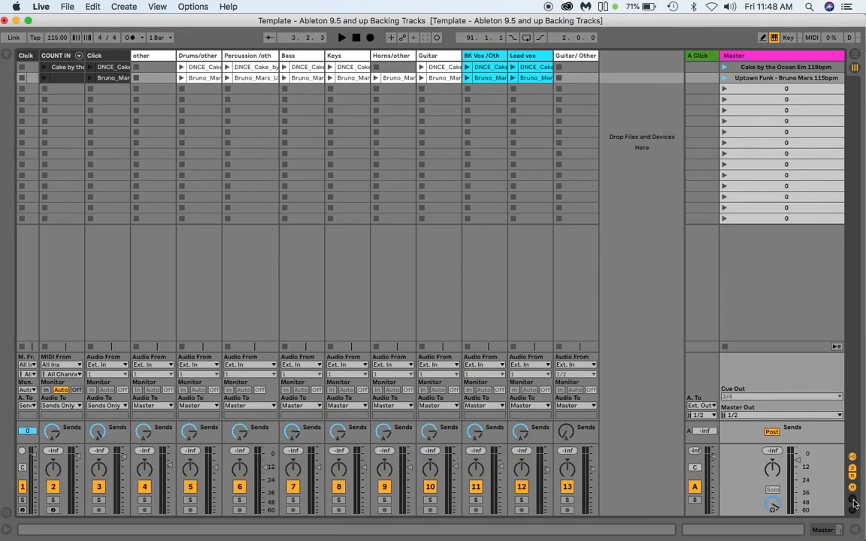
Step: View the Track Delay and Crossfader sections of the session mixer, and hide both again
left_click(852, 499)
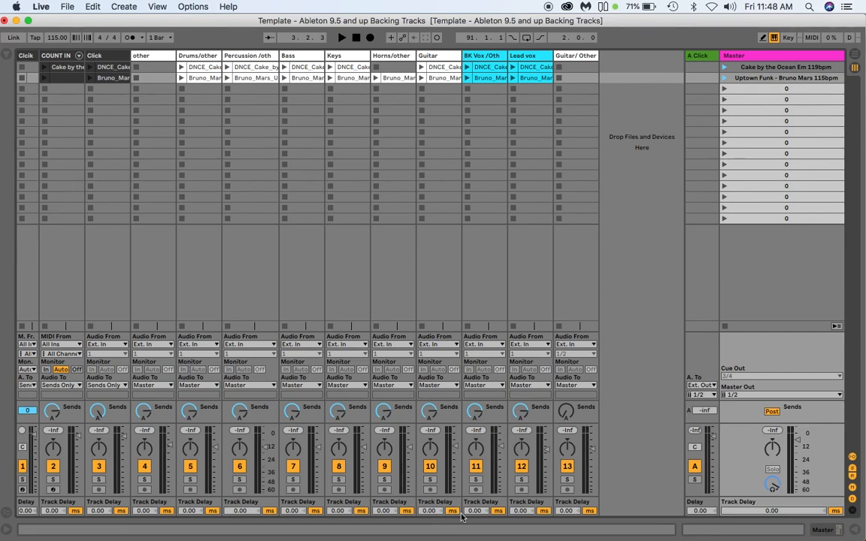
left_click(853, 511)
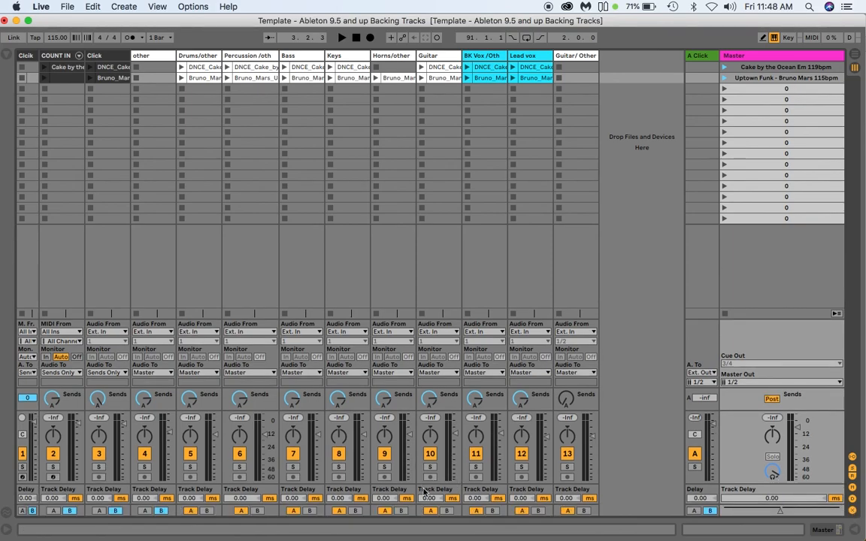
left_click(854, 511)
left_click(852, 501)
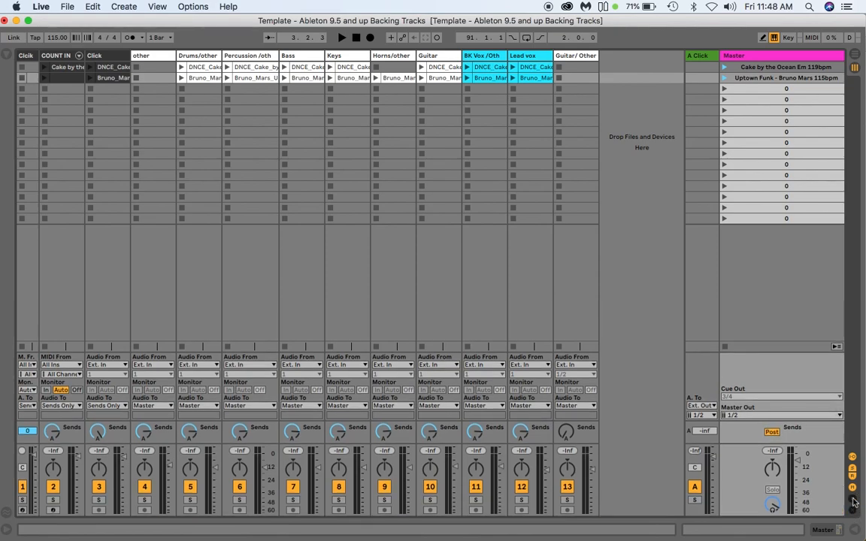
left_click(853, 501)
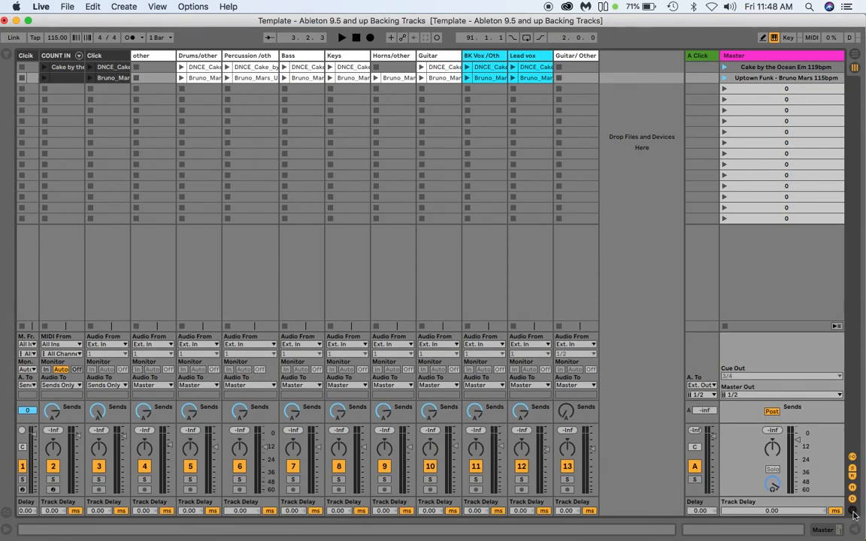
left_click(853, 512)
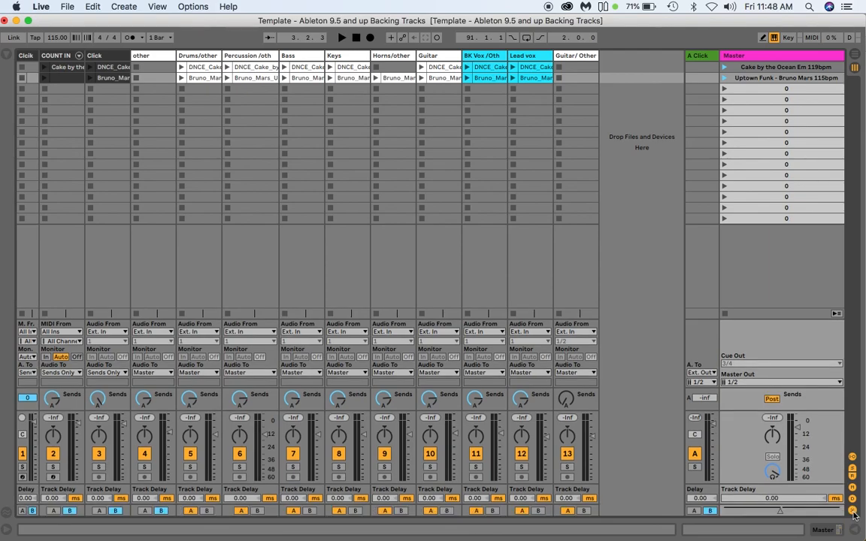
left_click(854, 512)
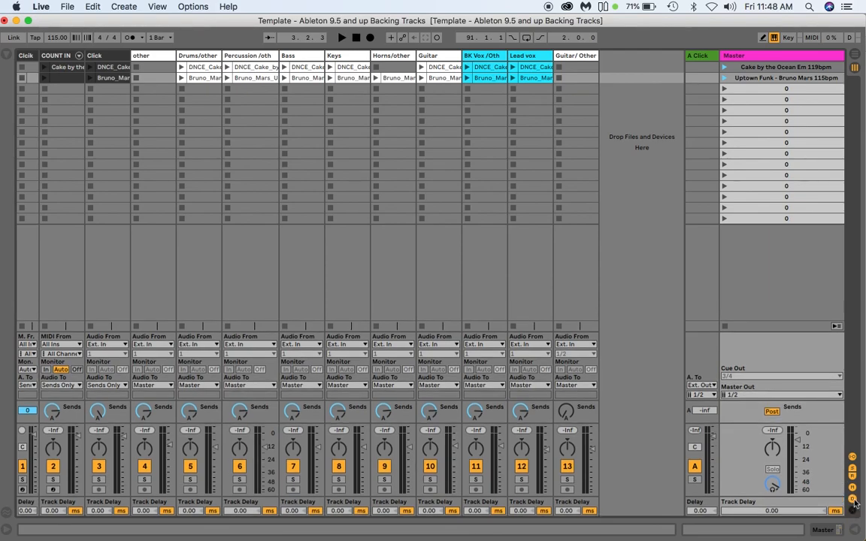
left_click(853, 501)
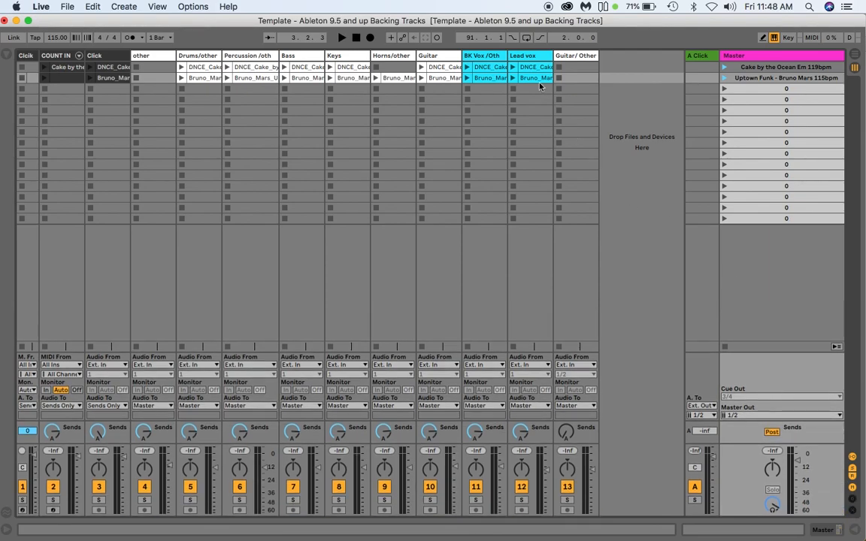
Step: Show the envelopes of the Guitar track's Uptown Funk clip and lower its volume envelope to about 75.9 %
double_click(436, 77)
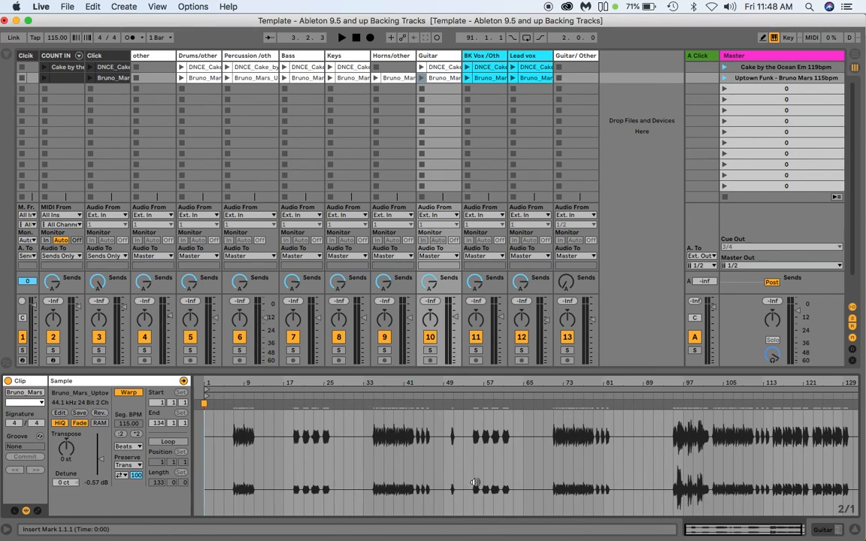
left_click(38, 511)
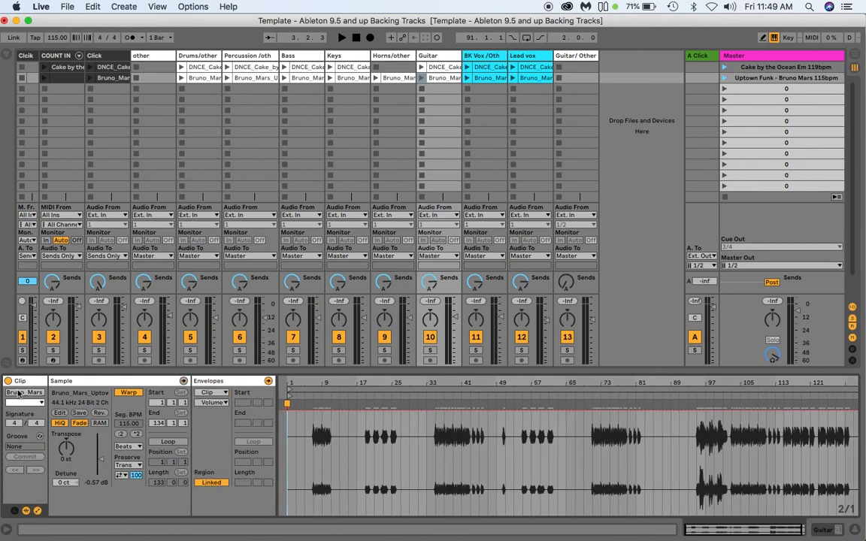
left_click(6, 530)
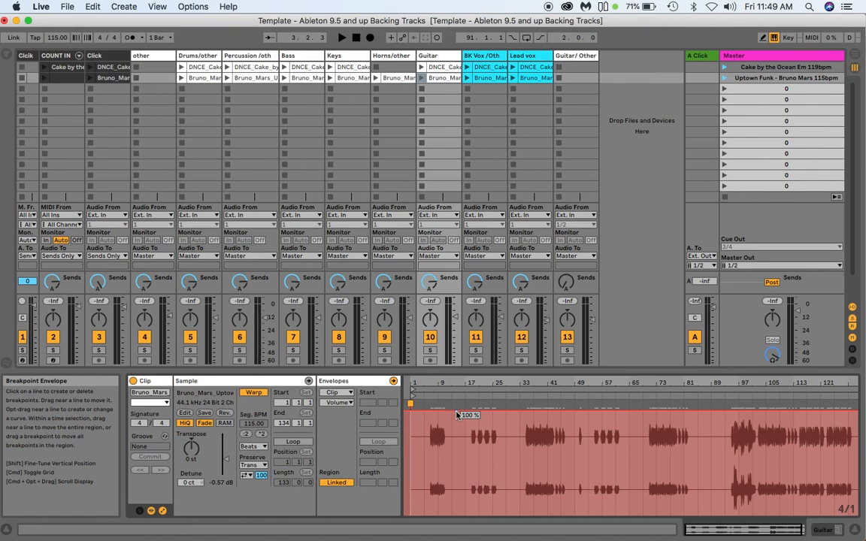
left_click_drag(457, 415, 480, 437)
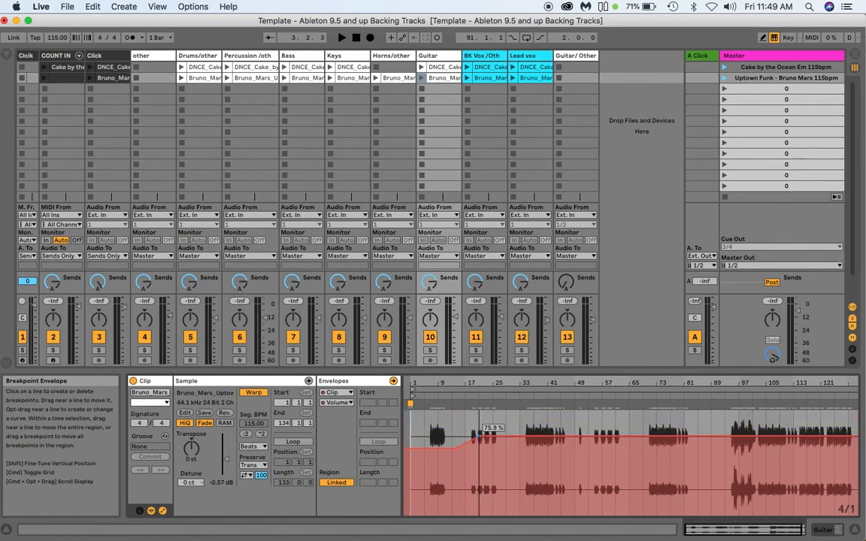
Step: View the Transposition Modulation envelope of the Guitar track's Uptown Funk clip and return to Volume Modulation
left_click(338, 404)
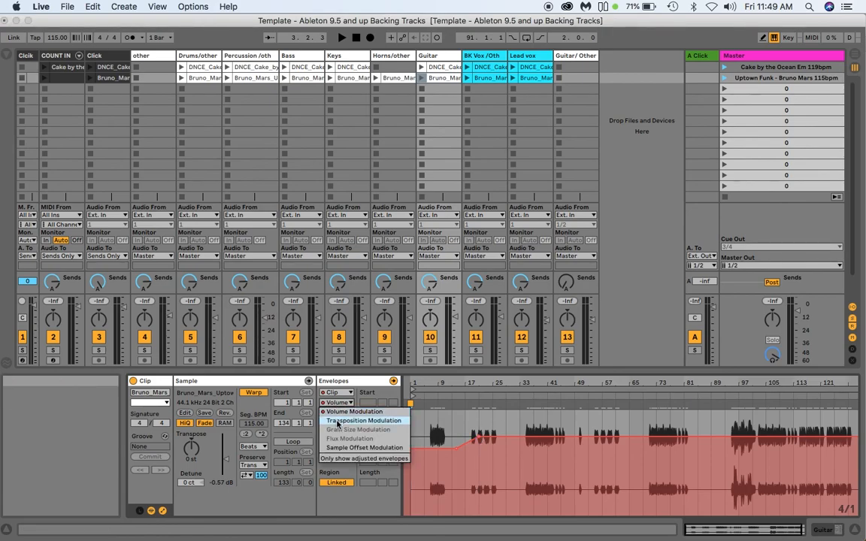
left_click(337, 421)
left_click(340, 404)
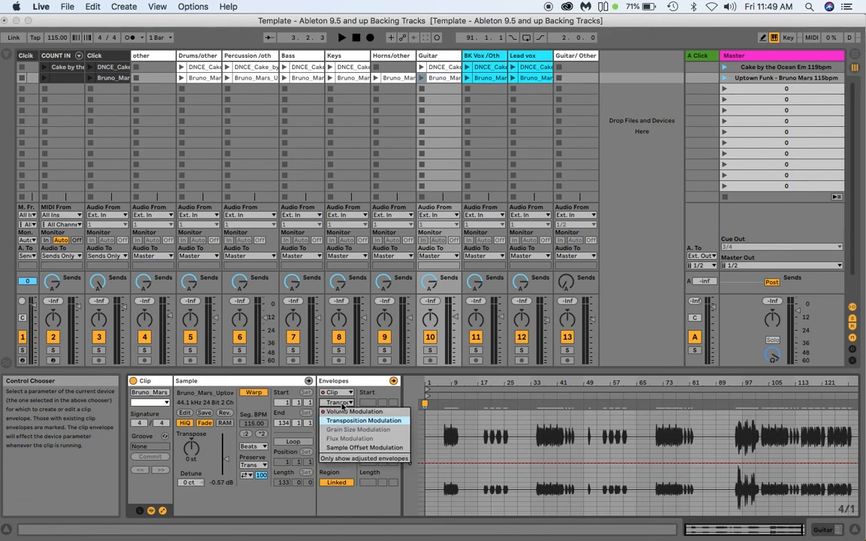
left_click(342, 406)
left_click(342, 406)
left_click(342, 413)
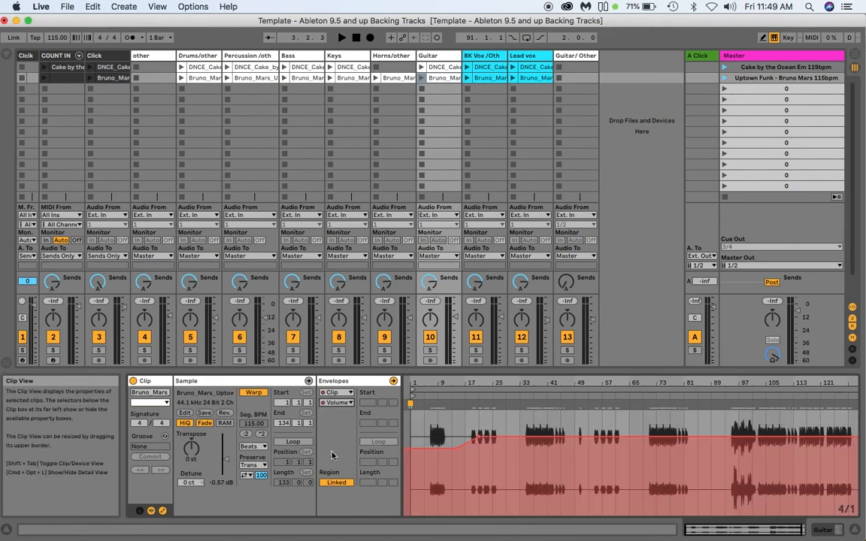
Step: Turn the Guitar clip's Warp off and back on, and set its warp mode to Complex Pro
left_click(163, 511)
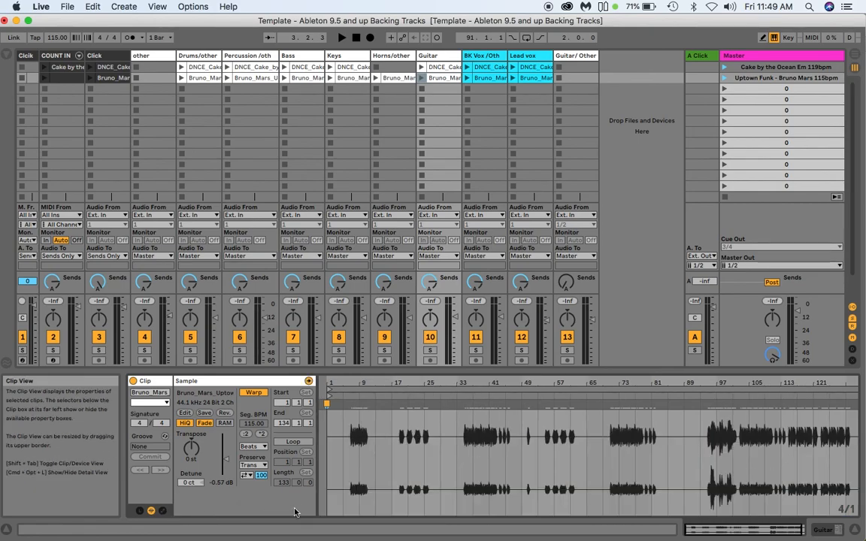
left_click(254, 393)
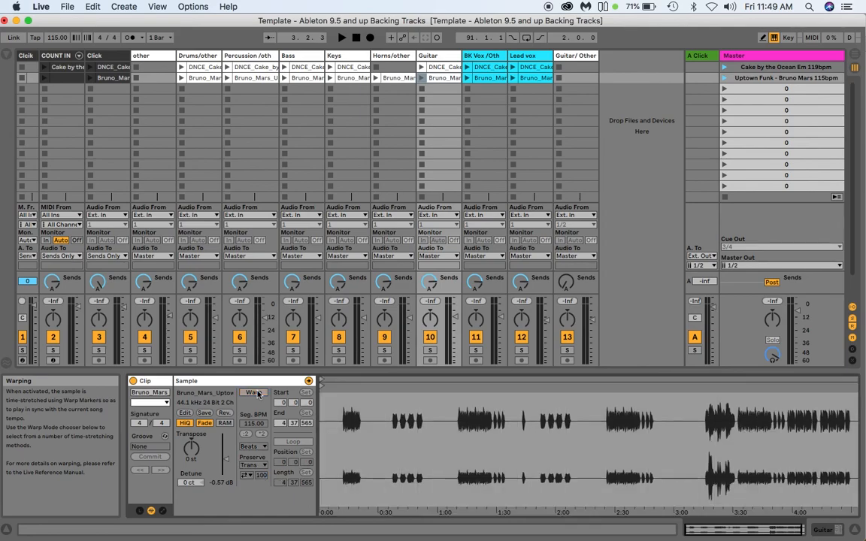
left_click(163, 511)
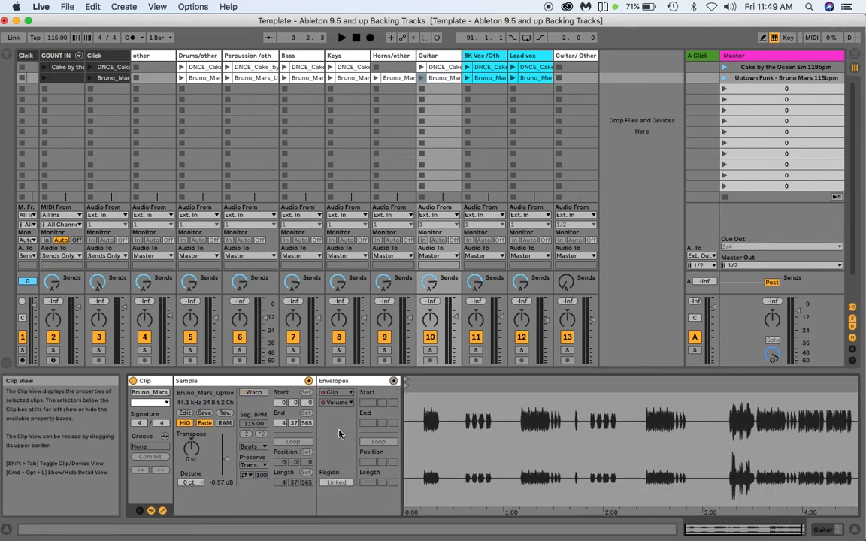
left_click(254, 393)
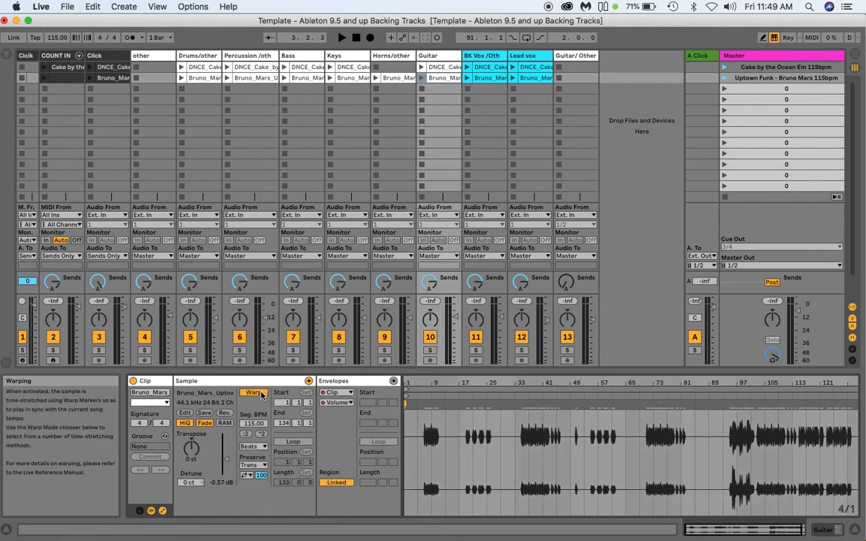
left_click(250, 447)
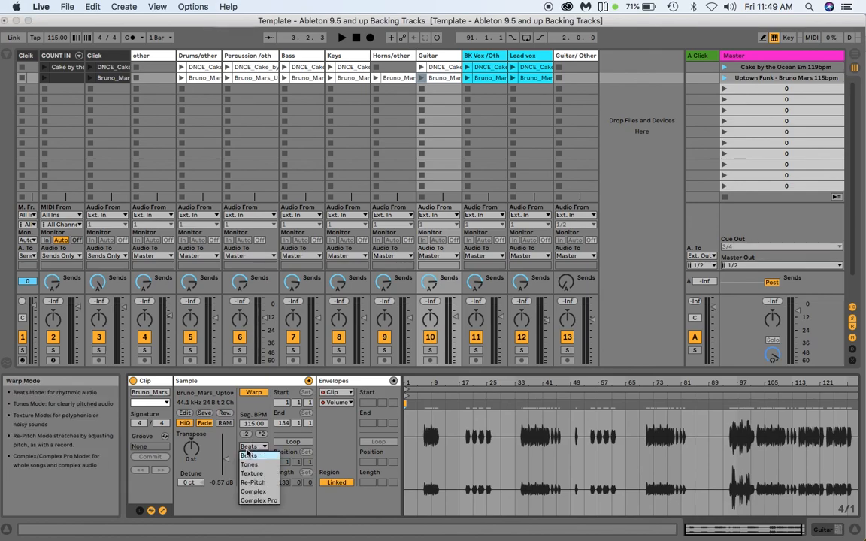
left_click(257, 500)
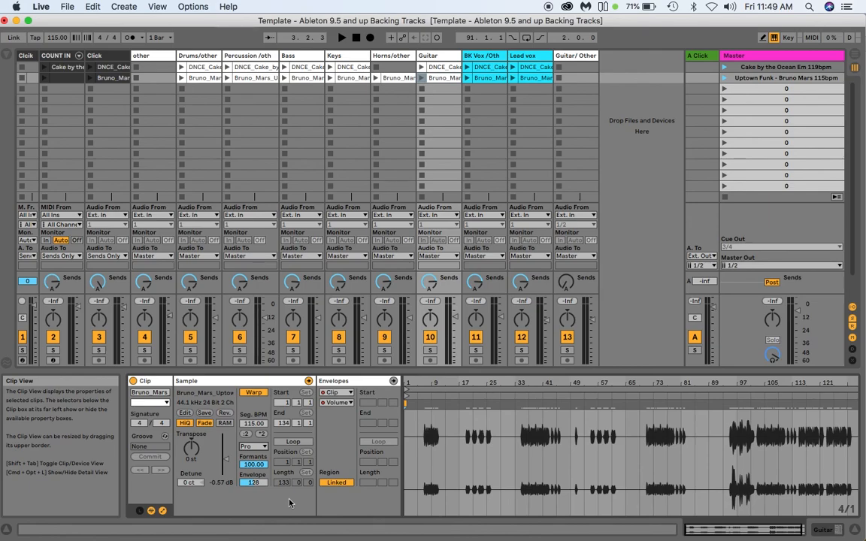
Step: Show the Launch settings box of the Guitar track's Uptown Funk clip
left_click(139, 511)
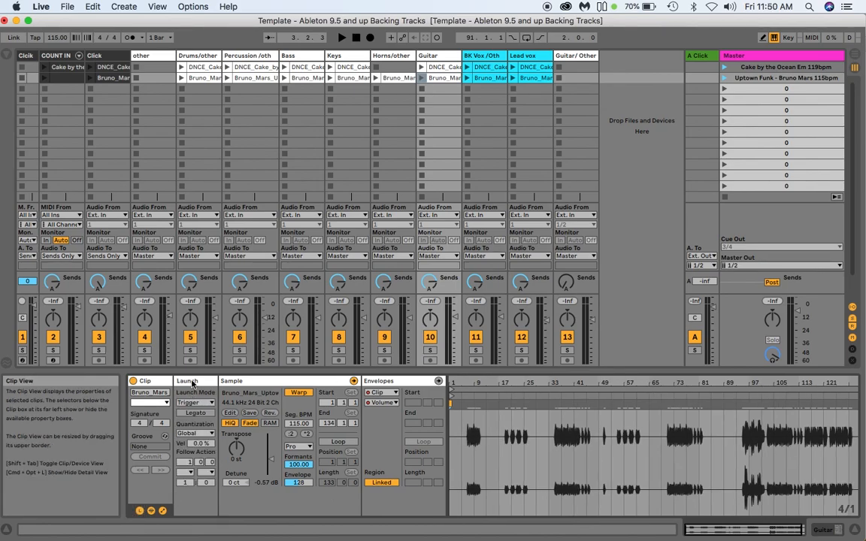
left_click(139, 511)
left_click(139, 511)
left_click(139, 511)
left_click(139, 511)
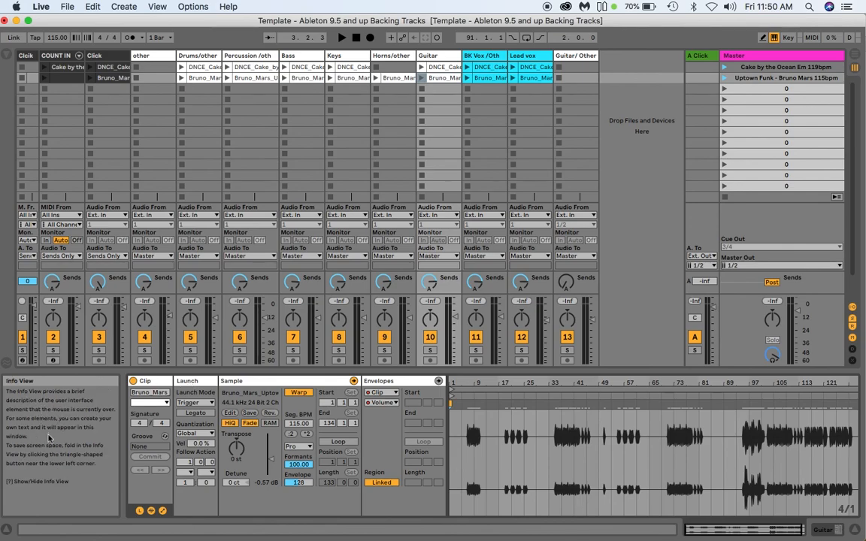
Step: Hide the Info View, and toggle the clip's Launch, Sample and Envelopes boxes off and back on
left_click(6, 531)
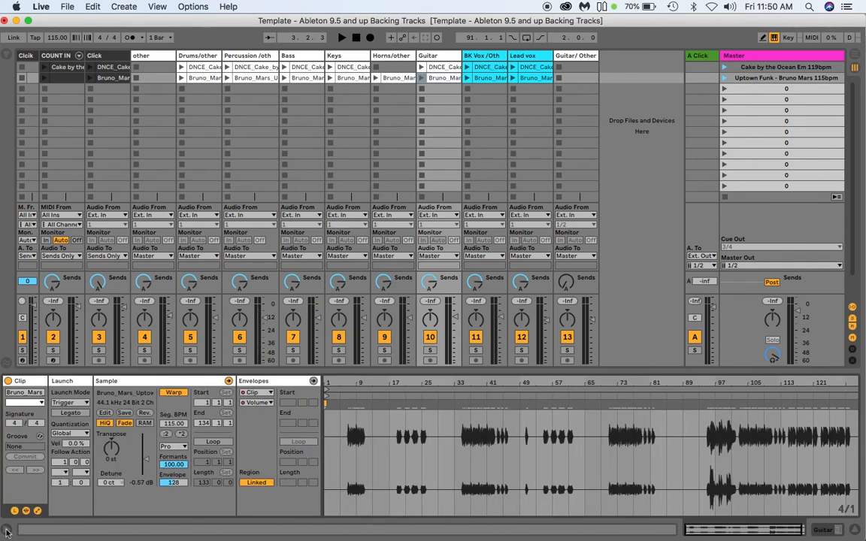
left_click(38, 511)
left_click(26, 510)
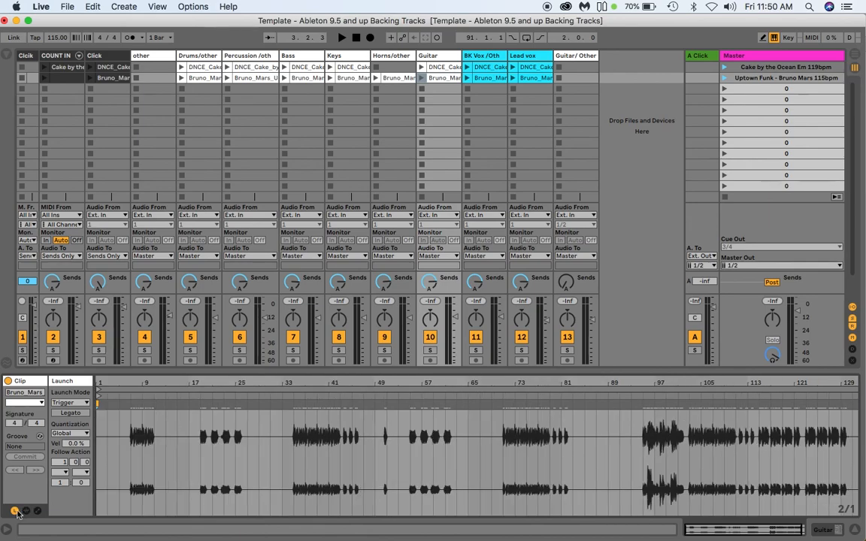
left_click(15, 511)
left_click(14, 511)
left_click(27, 511)
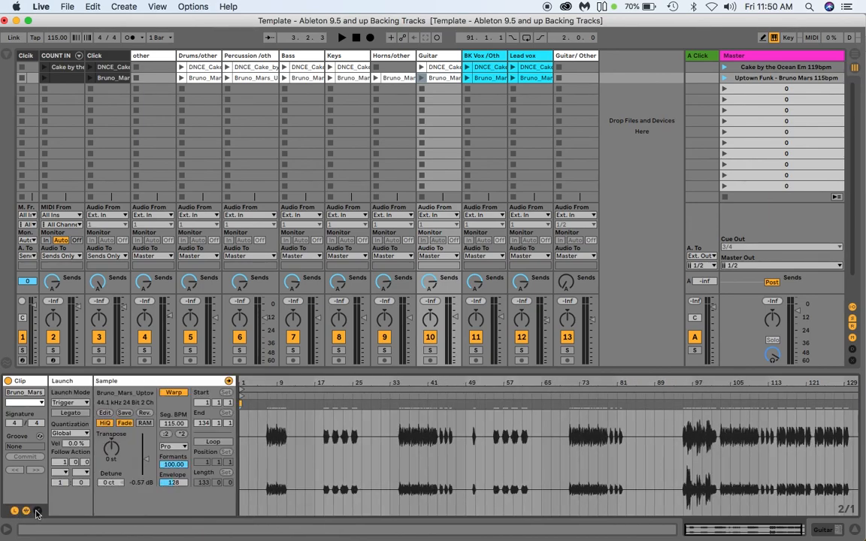
left_click(38, 511)
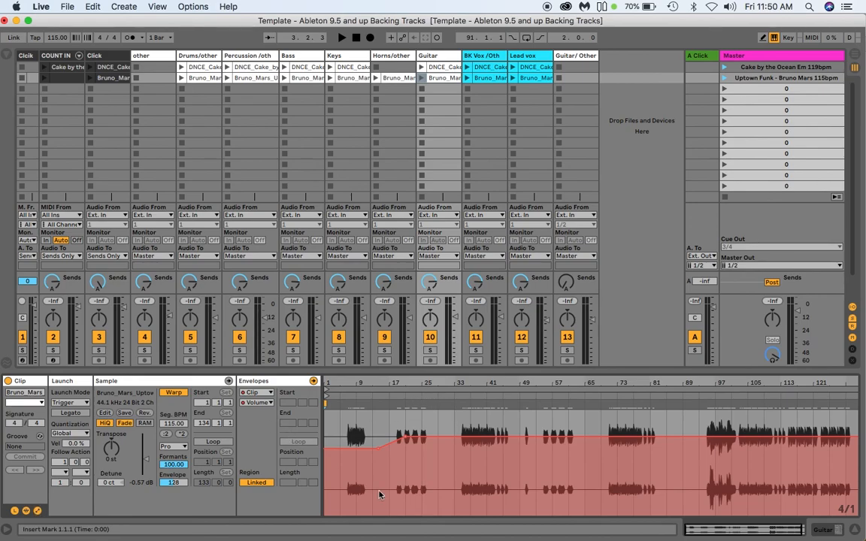
Step: Compare the Arrangement and Session views by switching between them, ending in the Session view
left_click(854, 58)
left_click(854, 56)
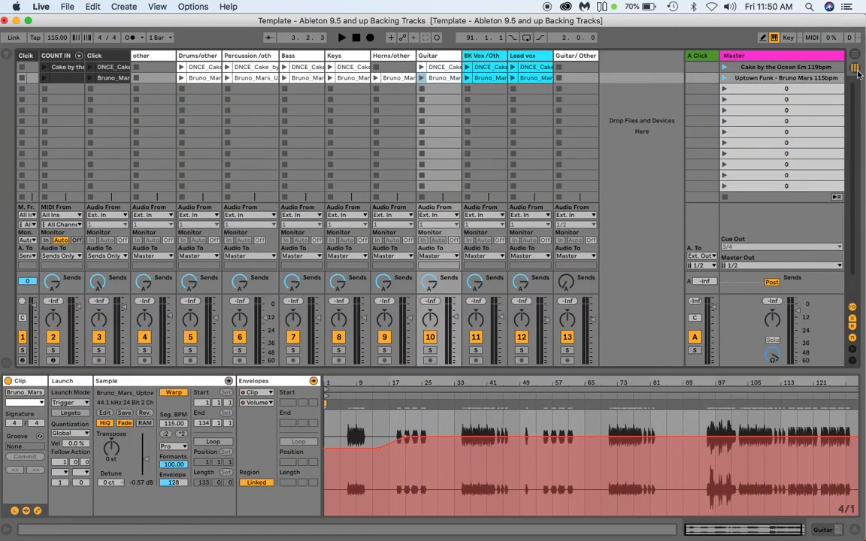
left_click(857, 64)
left_click(856, 68)
left_click(855, 56)
left_click(855, 69)
left_click(854, 69)
left_click(854, 69)
left_click(854, 69)
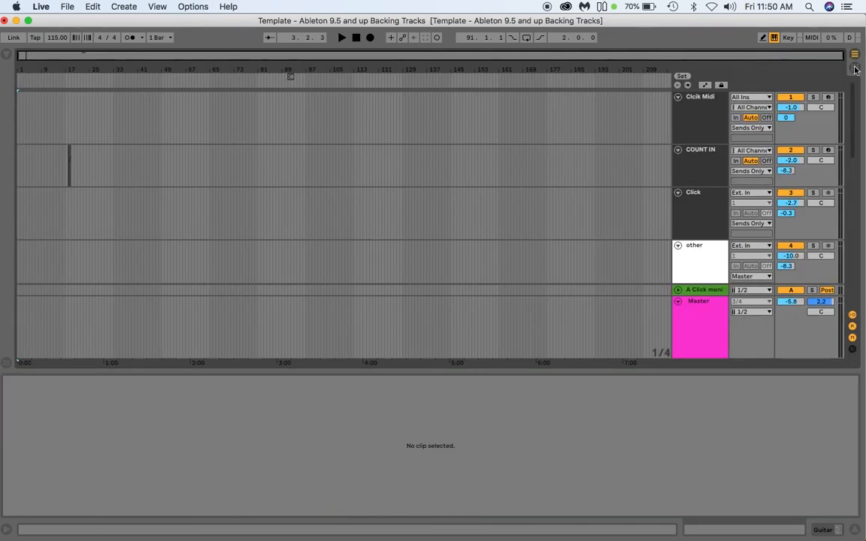
left_click(856, 70)
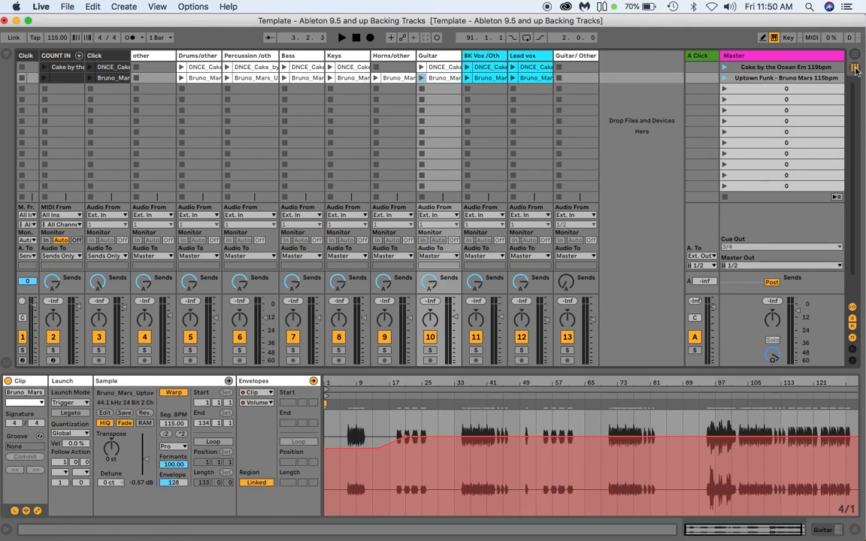
Step: Copy the Cake by the Ocean clips from COUNT IN through Lead vox into the Arrangement at bar 32 and return to the Session view
left_click(75, 70)
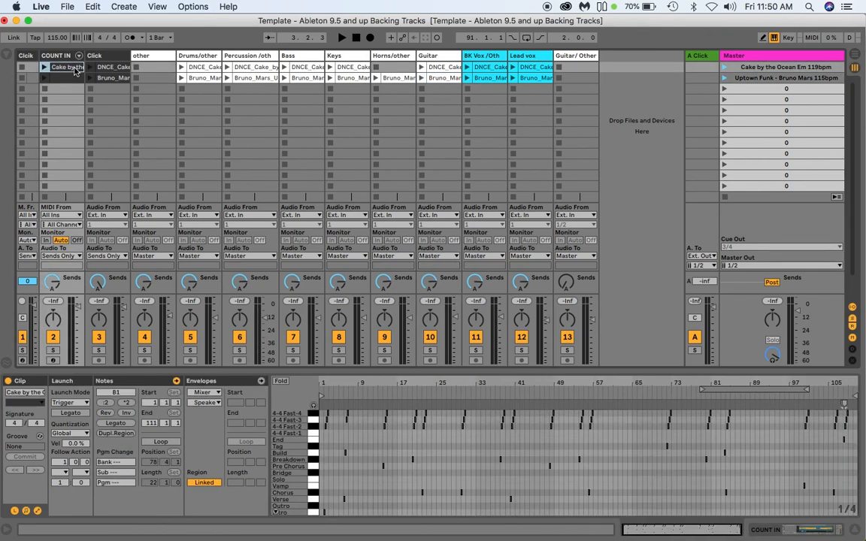
left_click(540, 70, "shift")
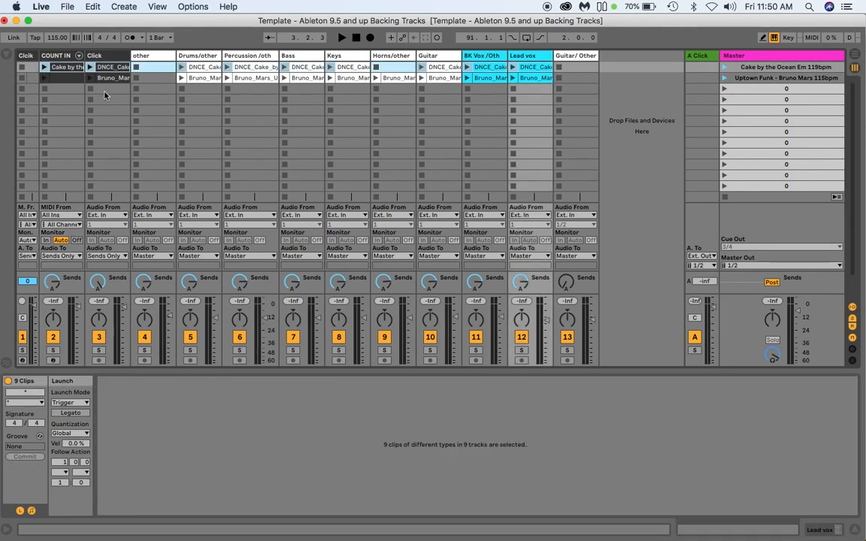
key("Tab")
left_click_drag(72, 67, 106, 166)
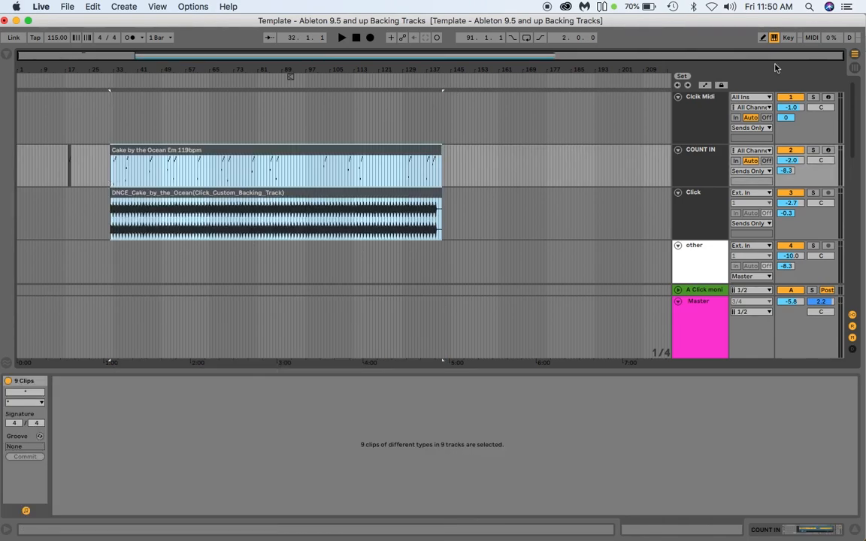
key("Tab")
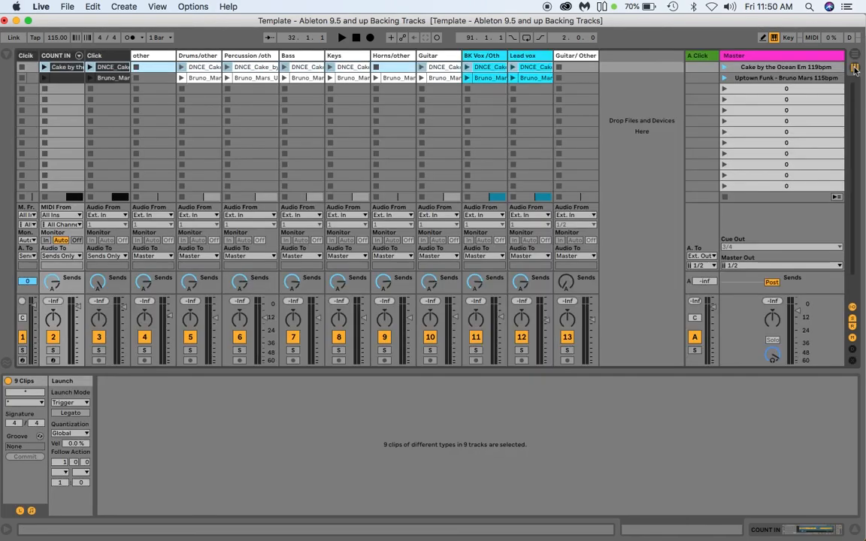
Step: Launch the Cake by the Ocean scene, start playback in the Arrangement and move the playhead past the copied clips
left_click(724, 68)
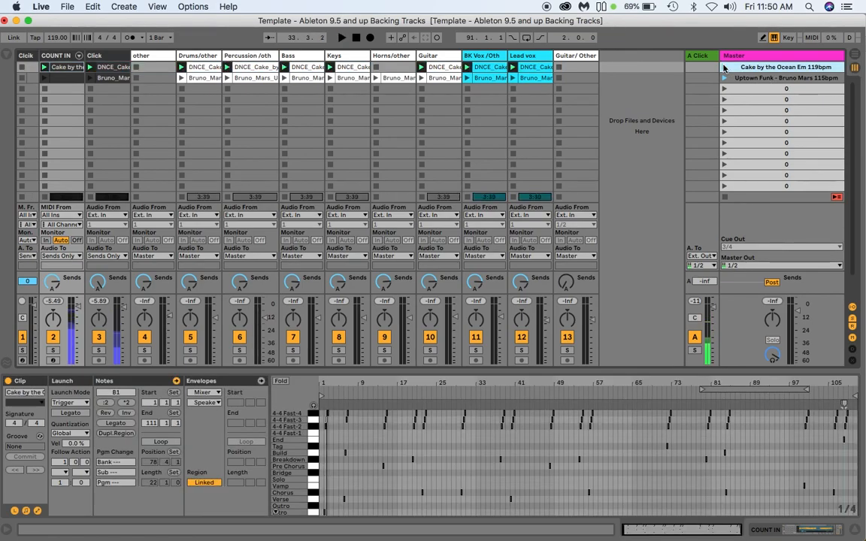
key("Tab")
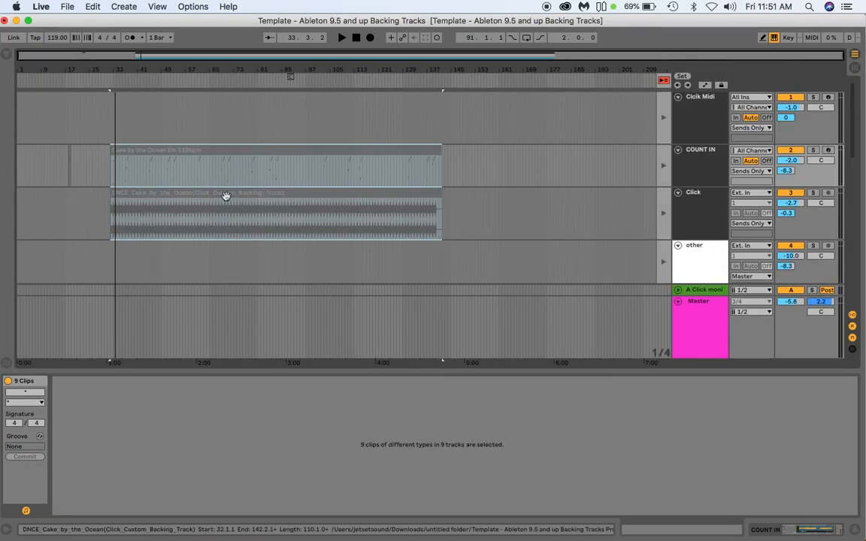
key("space")
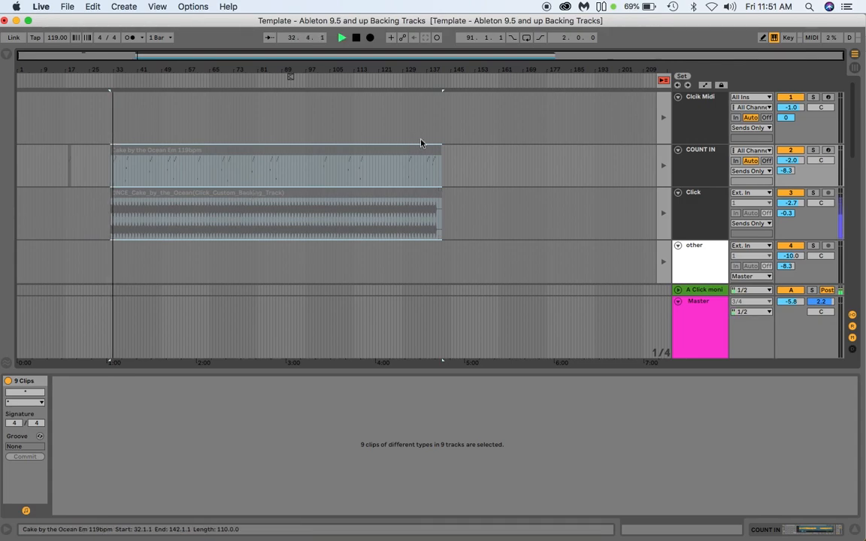
left_click(481, 80)
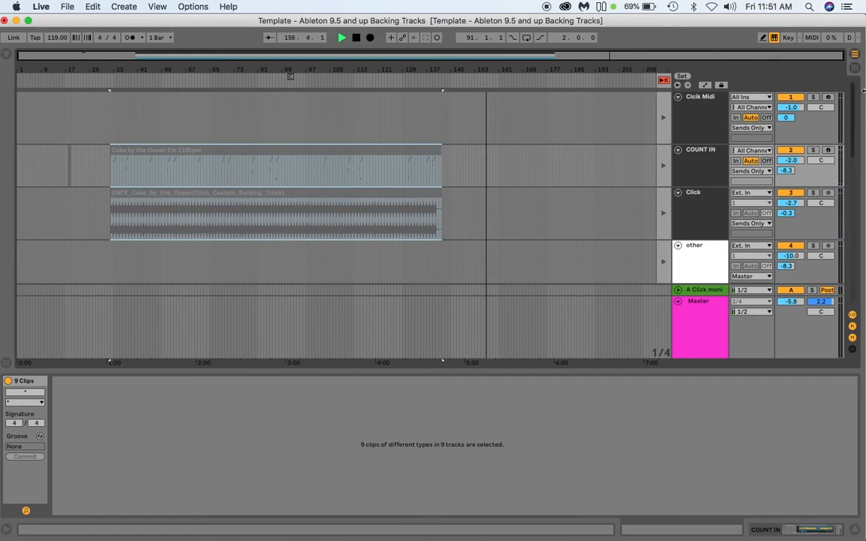
Step: Relaunch the Cake by the Ocean scene from the Session view and switch playback back to the Arrangement's clips
key("Tab")
left_click(725, 68)
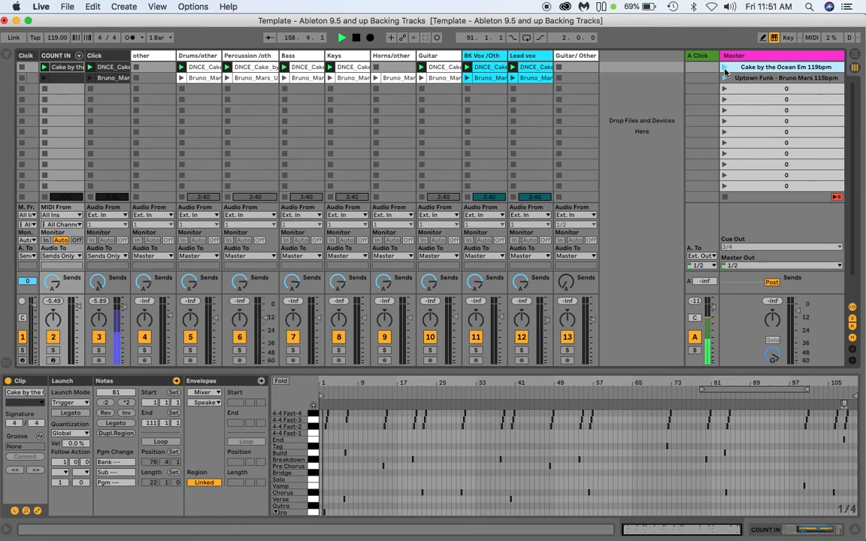
key("Tab")
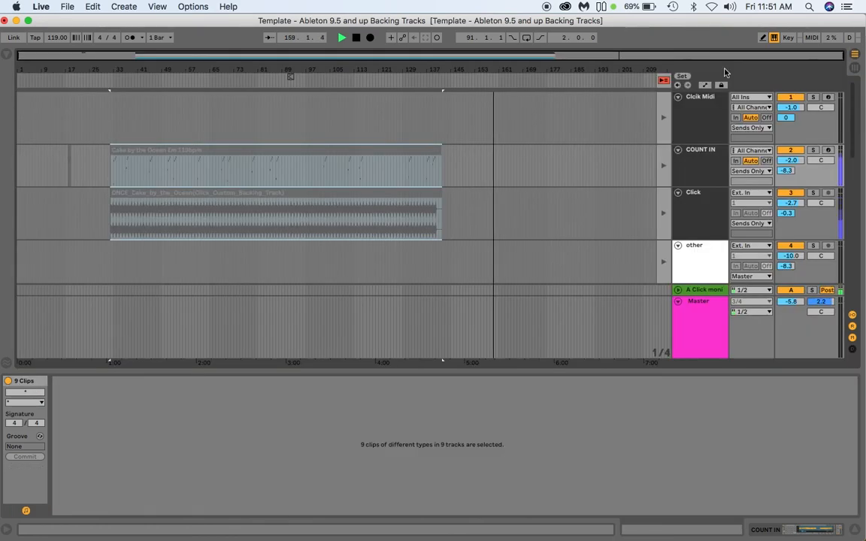
left_click(664, 81)
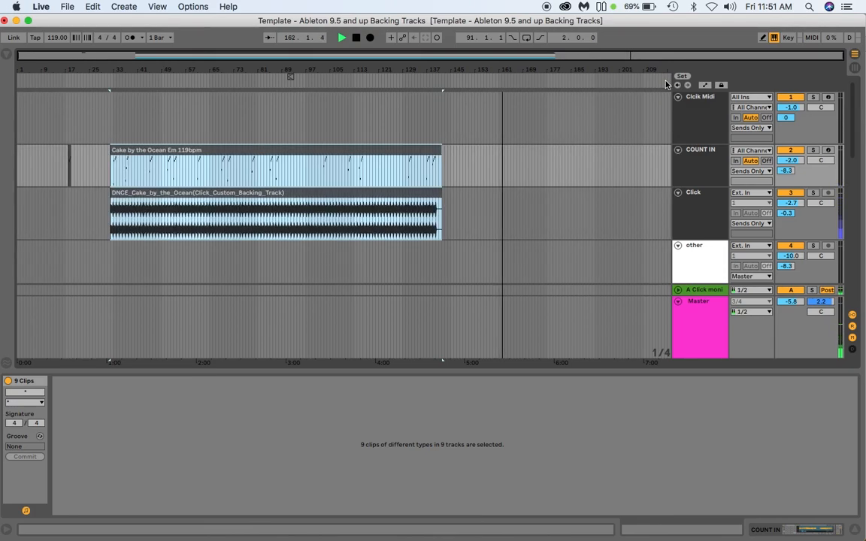
Step: Open the COUNT IN track's Cake by the Ocean clip in the Arrangement and toggle its Envelopes box off and on
left_click(139, 149)
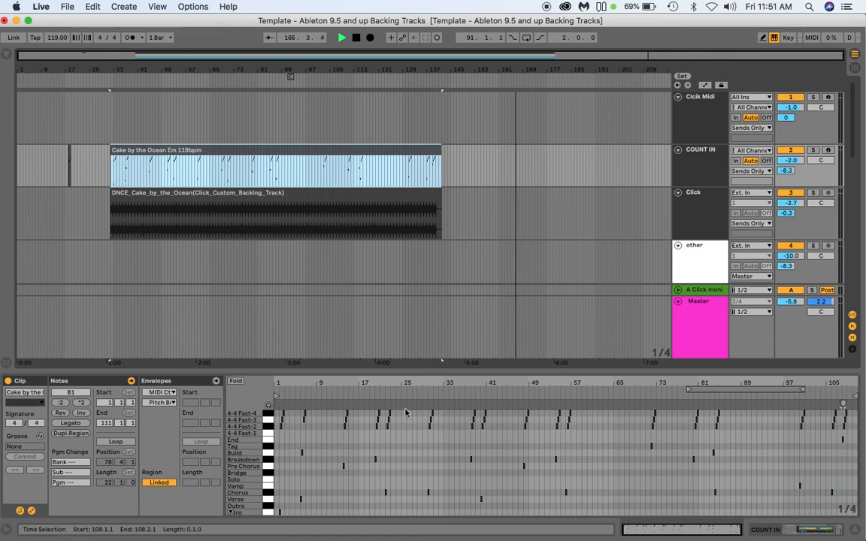
left_click(32, 512)
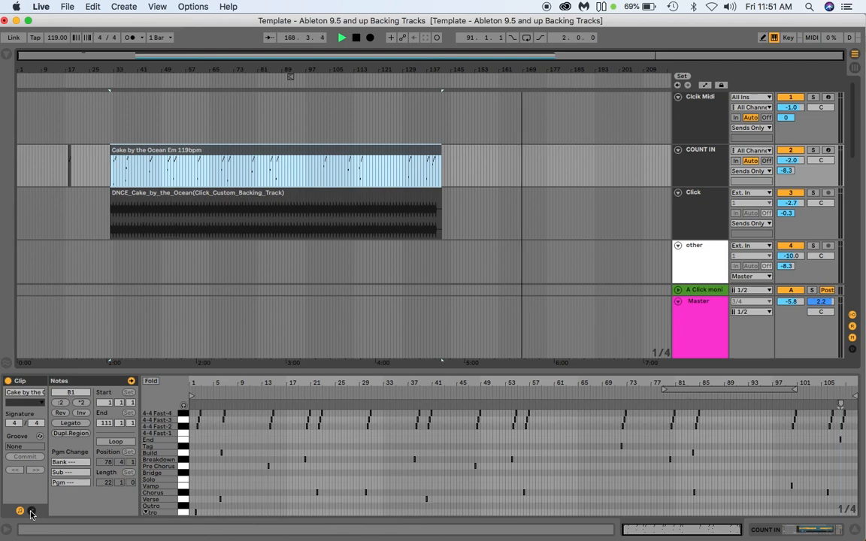
left_click(32, 512)
left_click(32, 512)
left_click(32, 512)
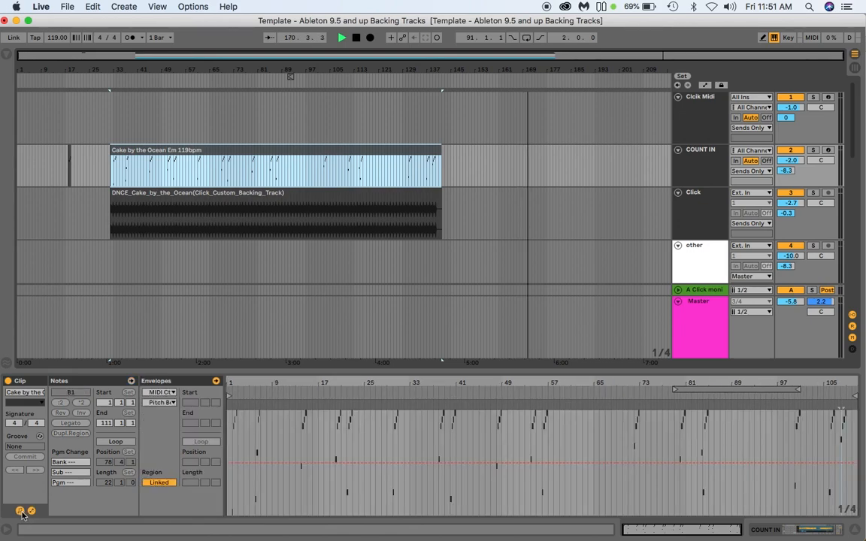
Step: Show the Info View again and switch the COUNT IN clip's Notes box off and back on
left_click(6, 529)
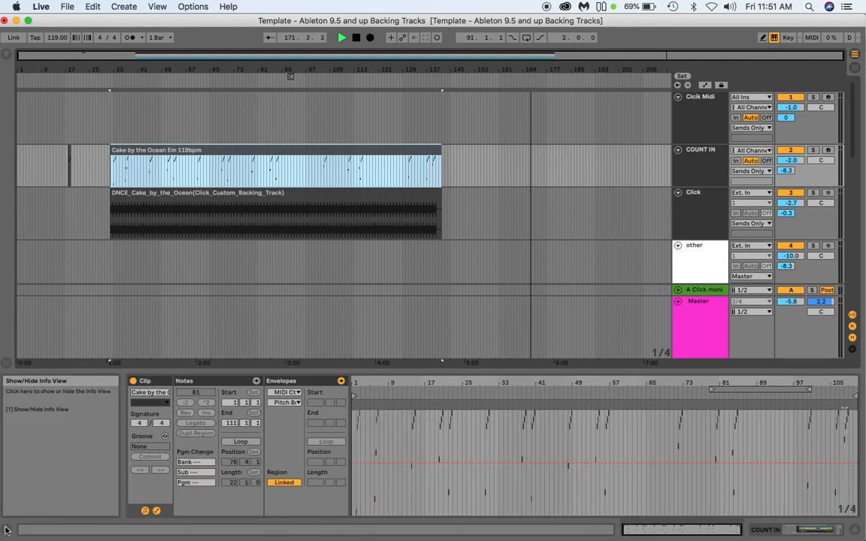
left_click(146, 511)
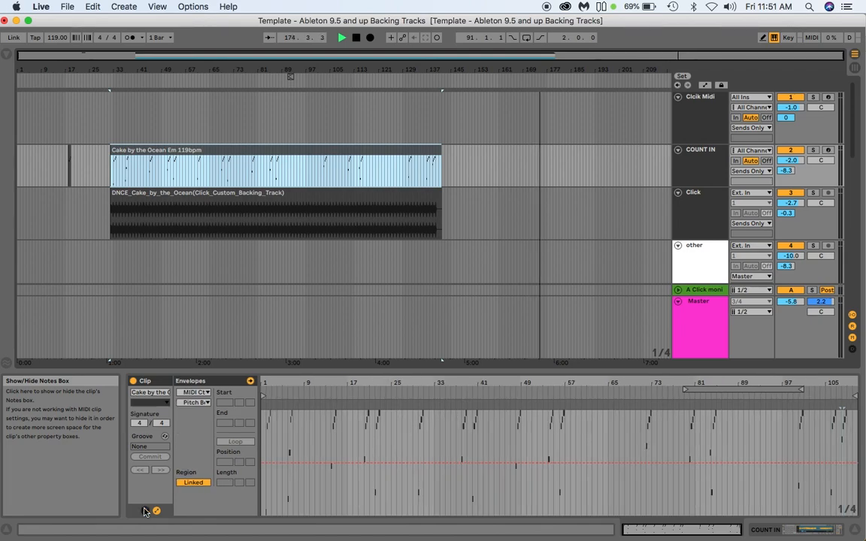
left_click(146, 511)
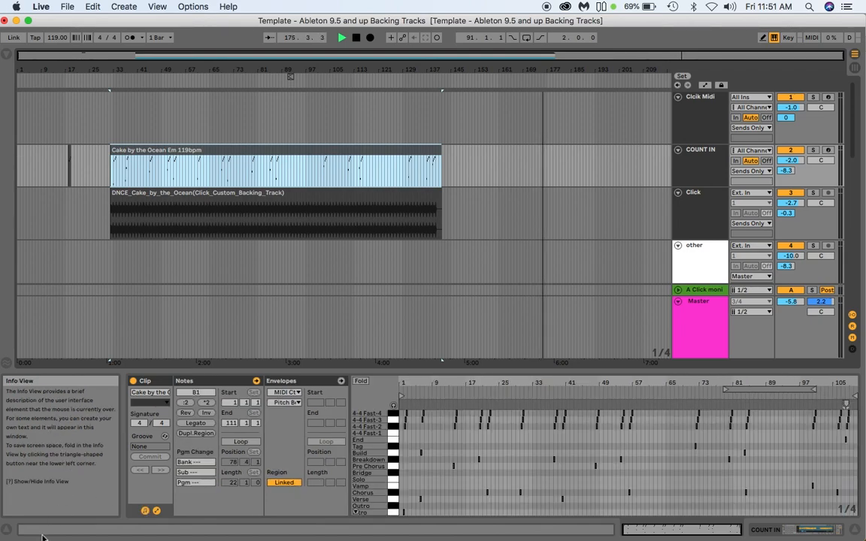
Step: Hide the Info View and select the COUNT IN track in the Arrangement
left_click(6, 529)
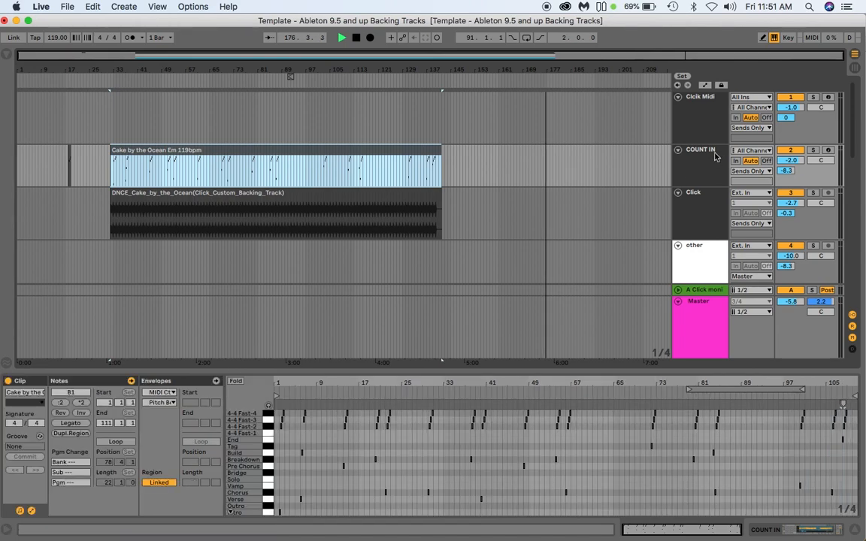
left_click(695, 172)
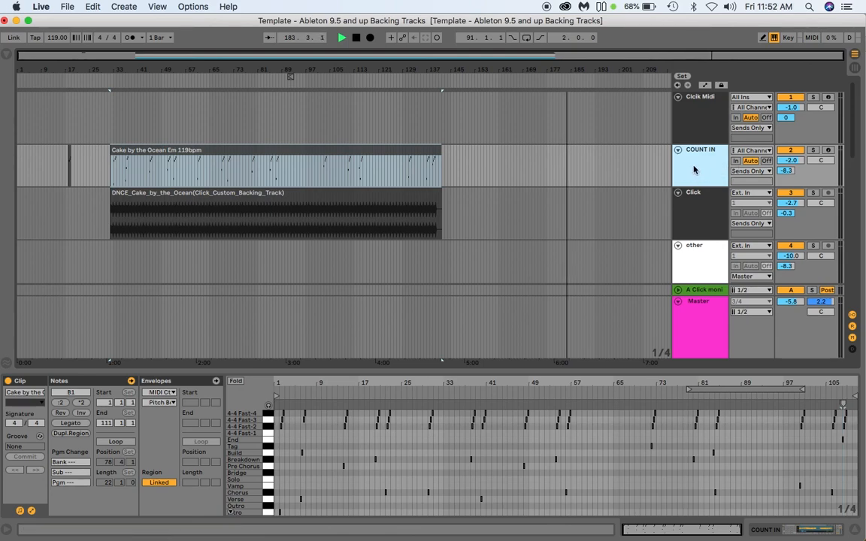
Step: Show the track delay section, then switch the delay, mixer, returns and in/out sections off and back on
left_click(852, 350)
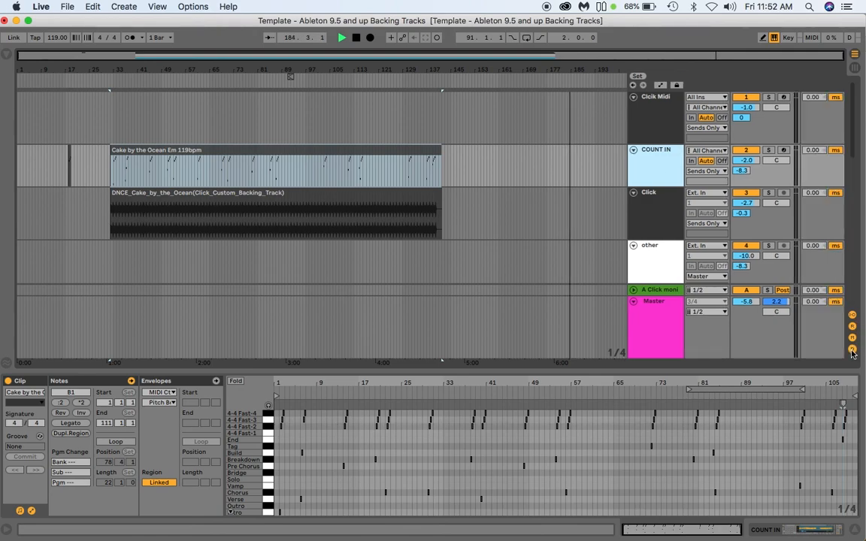
left_click(853, 350)
left_click(853, 338)
left_click(852, 327)
left_click(853, 316)
left_click(852, 315)
left_click(852, 326)
left_click(853, 337)
left_click(852, 350)
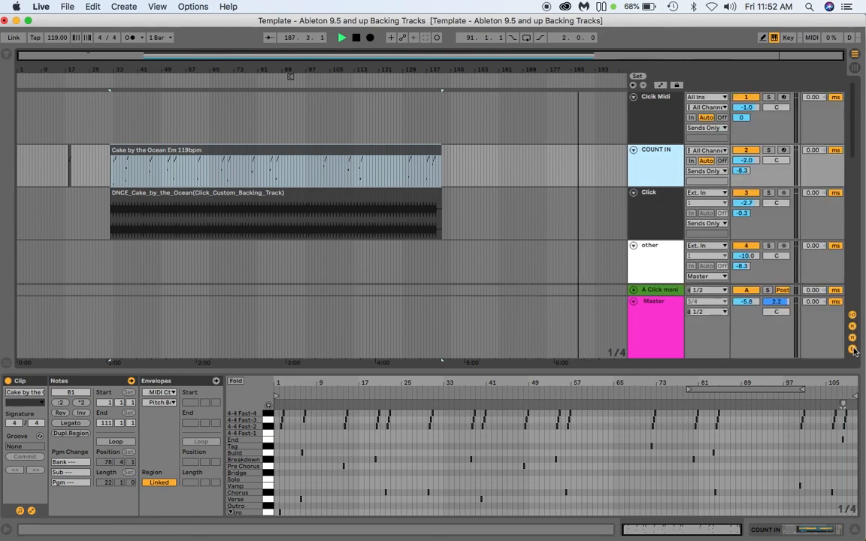
Step: Select the tracks one after another from Clcik Midi down to Master, then go back up to the Click track
left_click(652, 126)
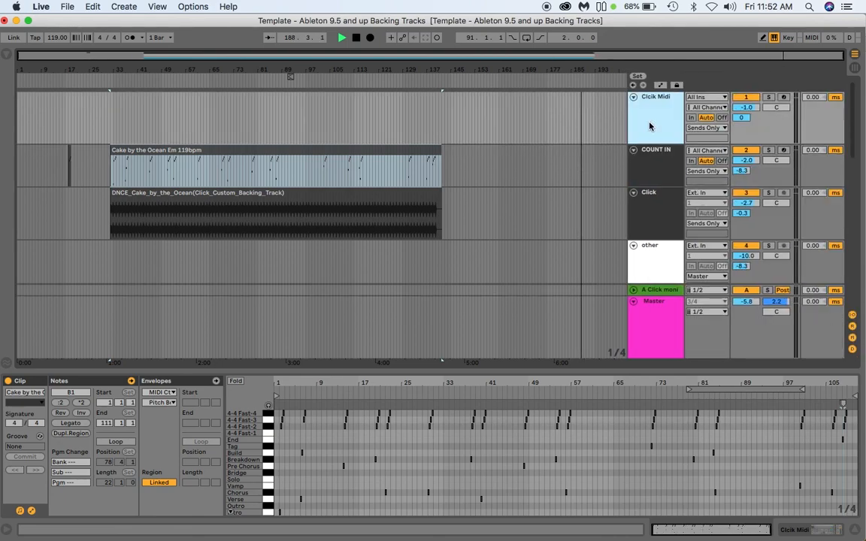
left_click(652, 167)
left_click(649, 213)
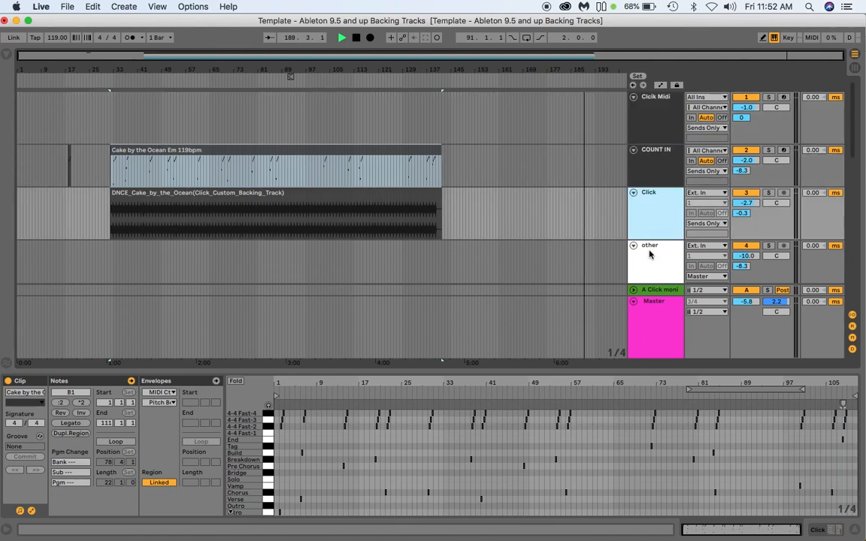
left_click(653, 255)
left_click(652, 291)
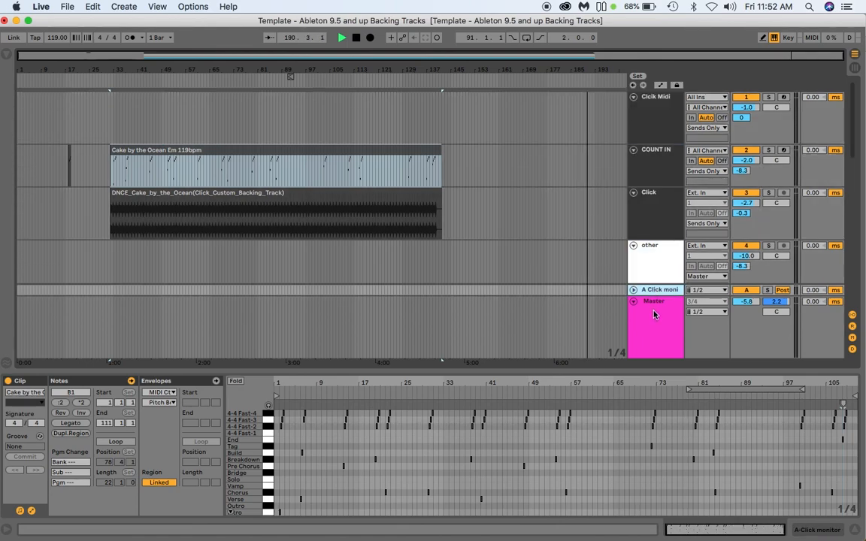
left_click(655, 314)
left_click(652, 260)
left_click(651, 217)
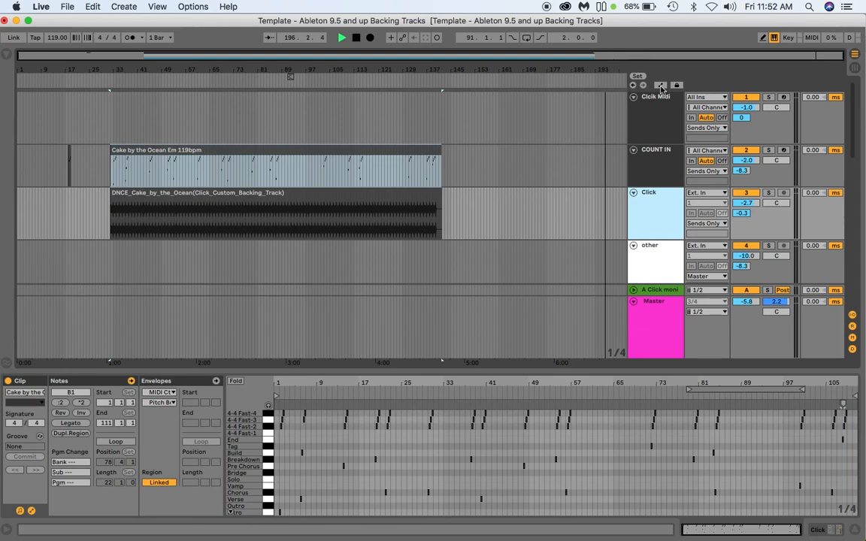
Step: Display the automation envelopes with the Info View open and add a breakpoint to the Clcik Midi track's Speaker On envelope
left_click(6, 529)
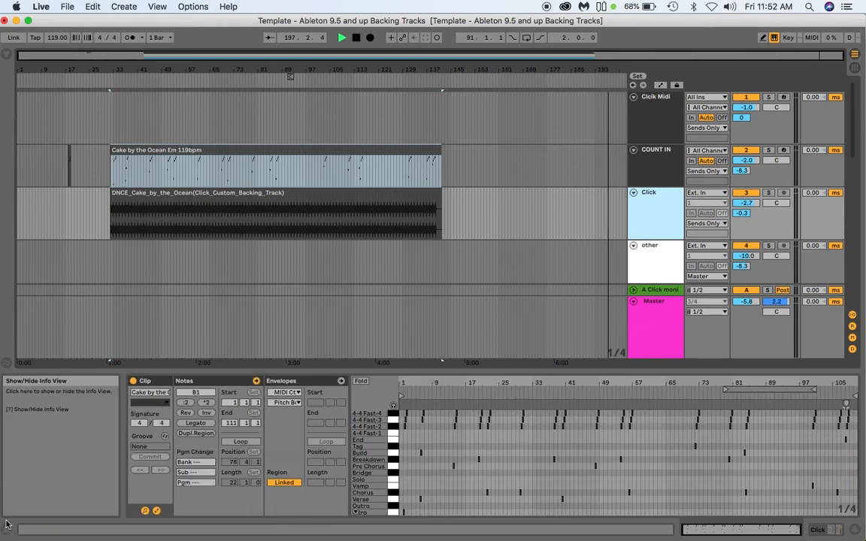
left_click(661, 86)
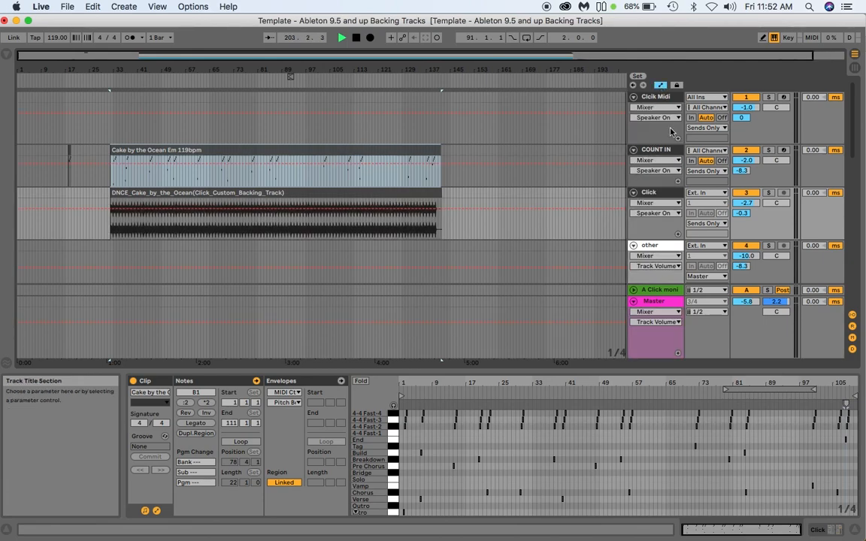
left_click(278, 114)
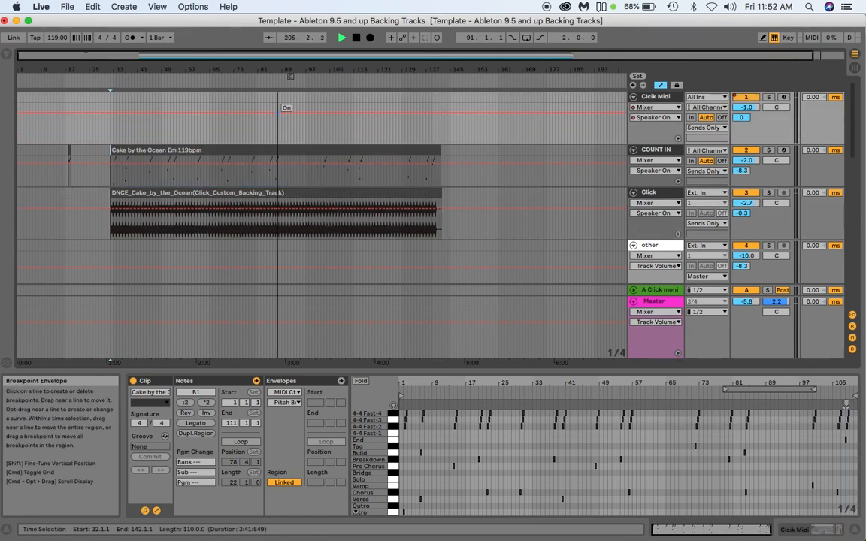
Step: Show the Clcik Midi track's Track Panning envelope and move a breakpoint on it to 50R, to 50L and finally to 9R
left_click(651, 118)
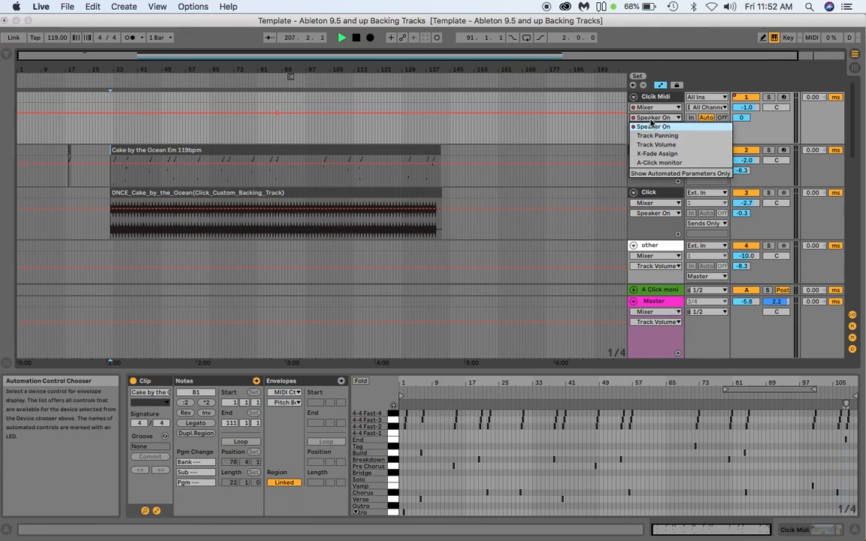
left_click(651, 136)
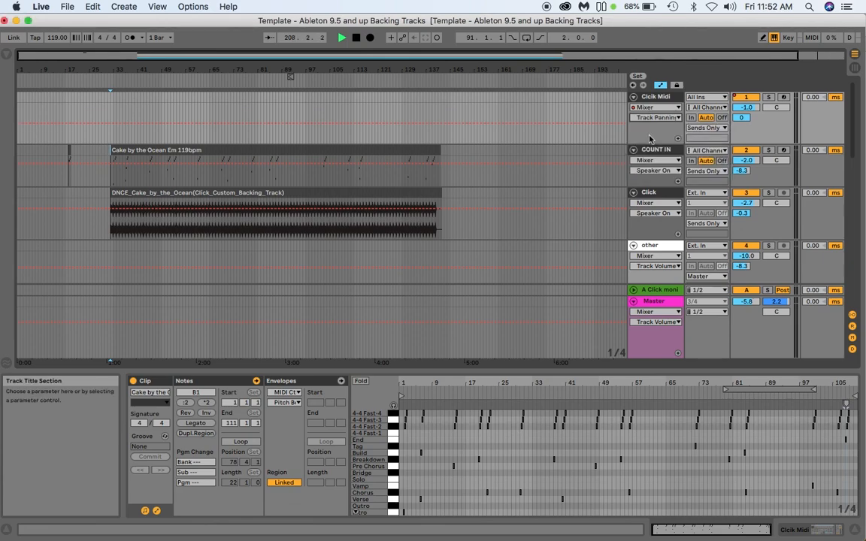
left_click_drag(288, 123, 288, 102)
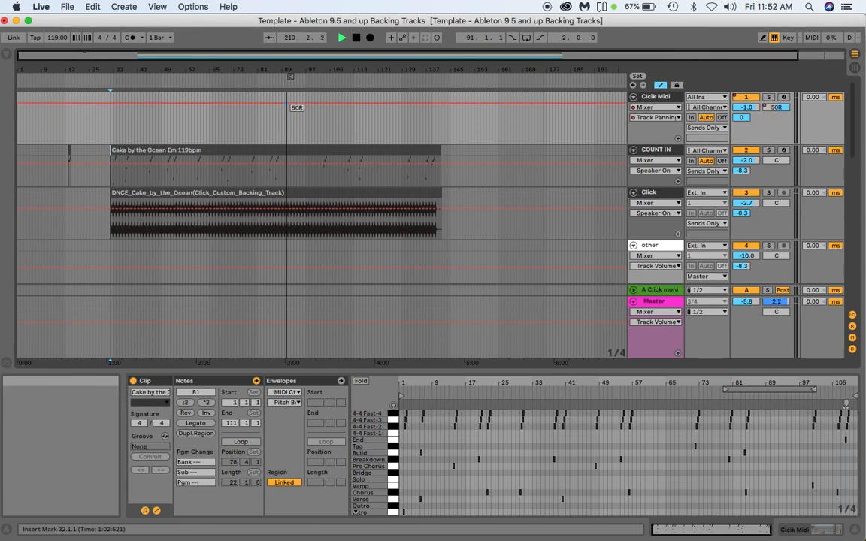
left_click_drag(287, 102, 287, 146)
key("super+z")
key("super+z")
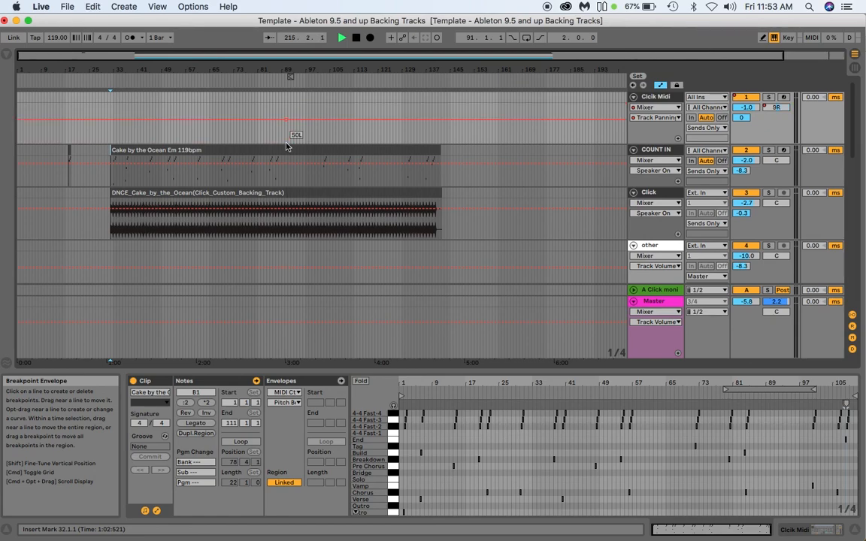
Step: Switch the Clcik Midi track's automation envelope to Track Volume and select the Click track
left_click(676, 117)
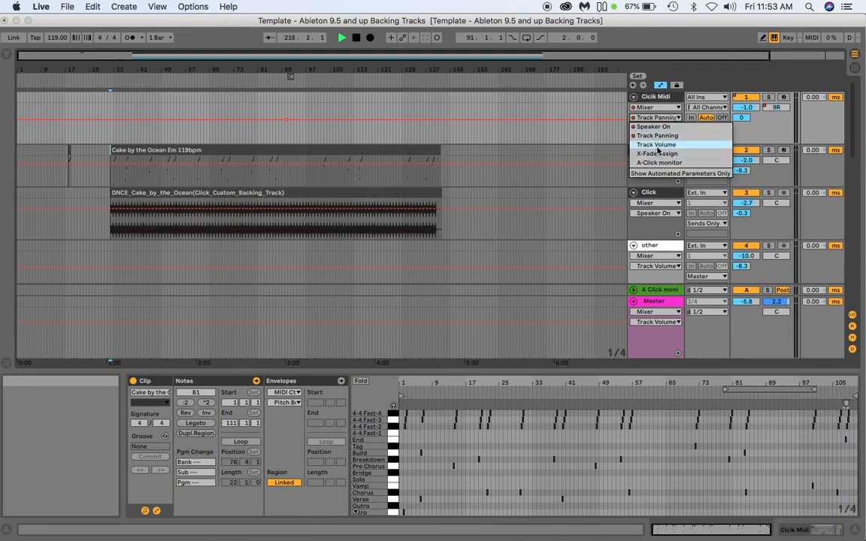
left_click(658, 147)
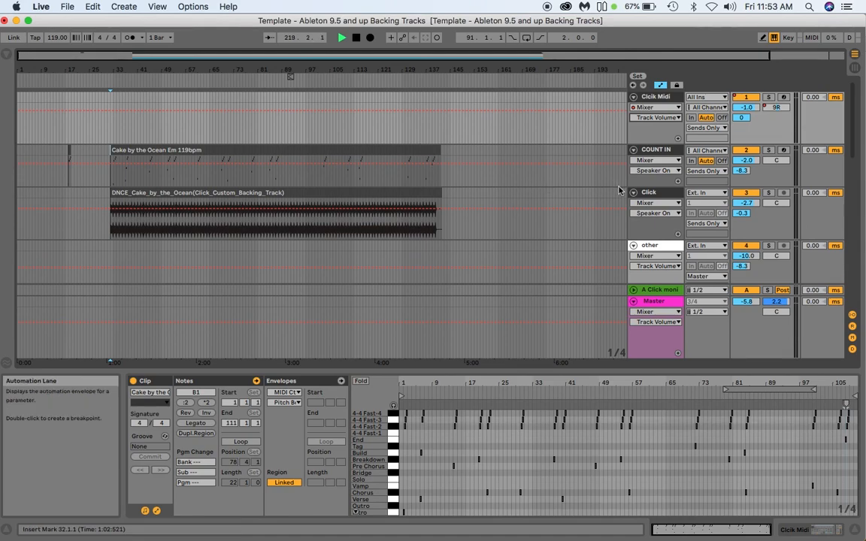
left_click(649, 195)
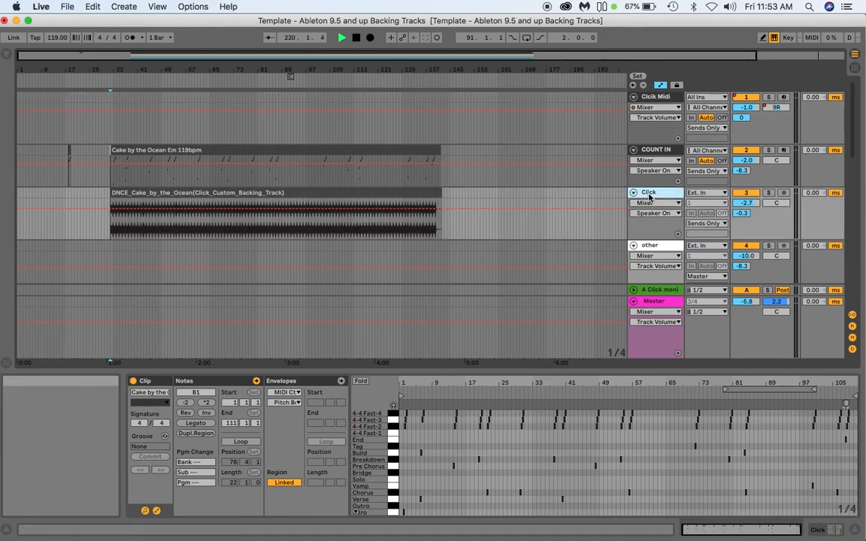
Step: View the Drums/other track's device chain with EQ Eight and Compressor, then return to the Clip View
scroll(585, 205, "down", 6)
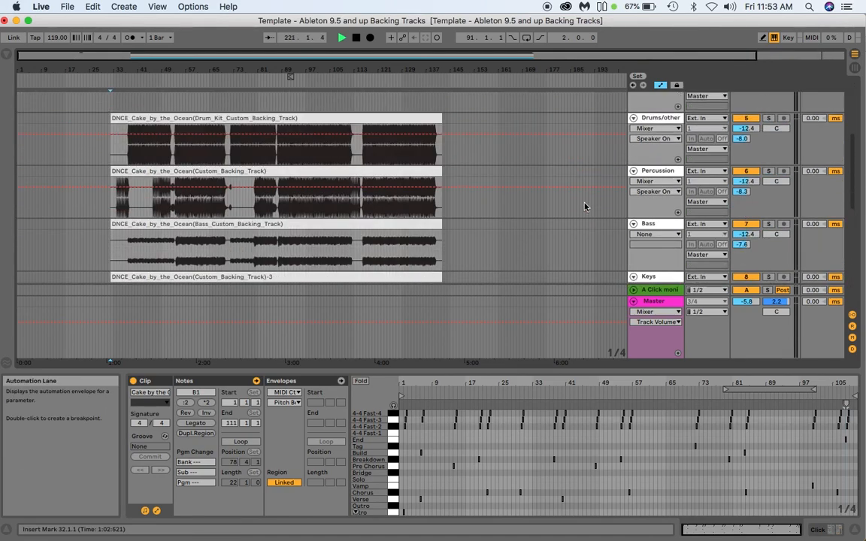
scroll(586, 207, "up", 1)
left_click(655, 131)
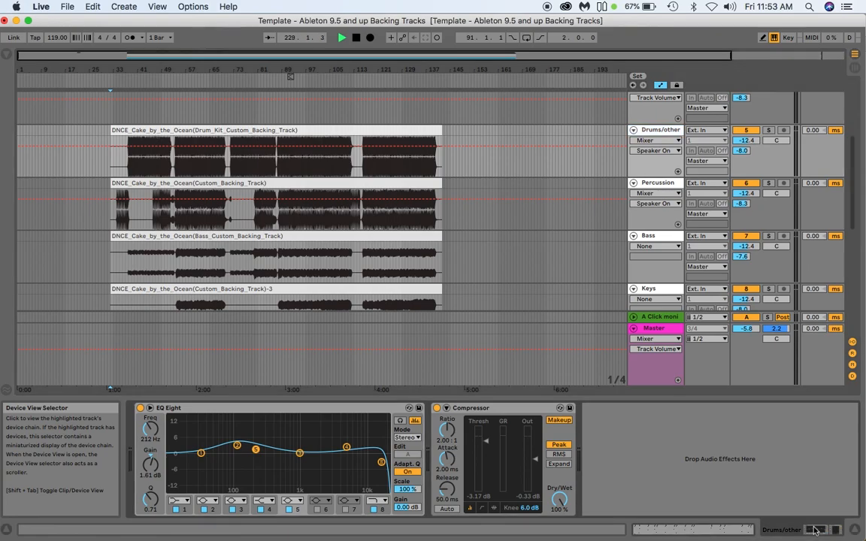
left_click(728, 532)
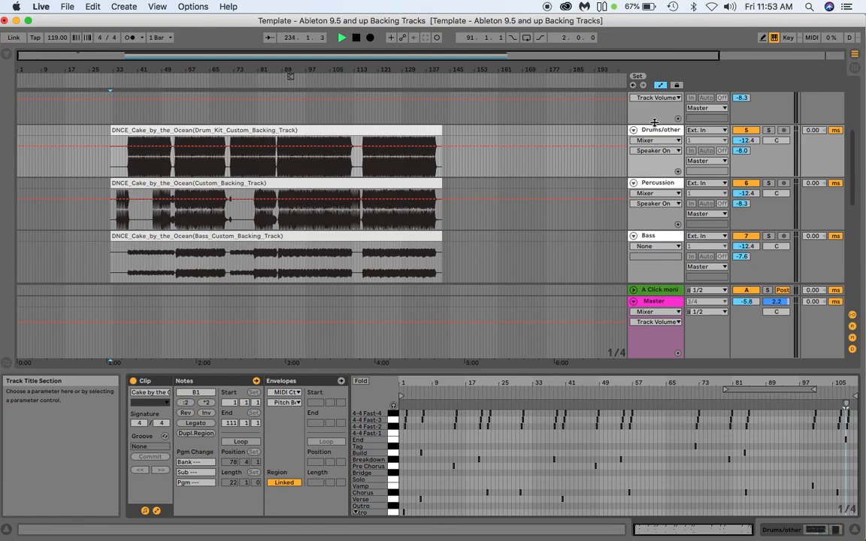
Step: Open the Drum_Kit clip on the Drums/other track and alternate between its clip settings and the track's device chain
left_click(414, 131)
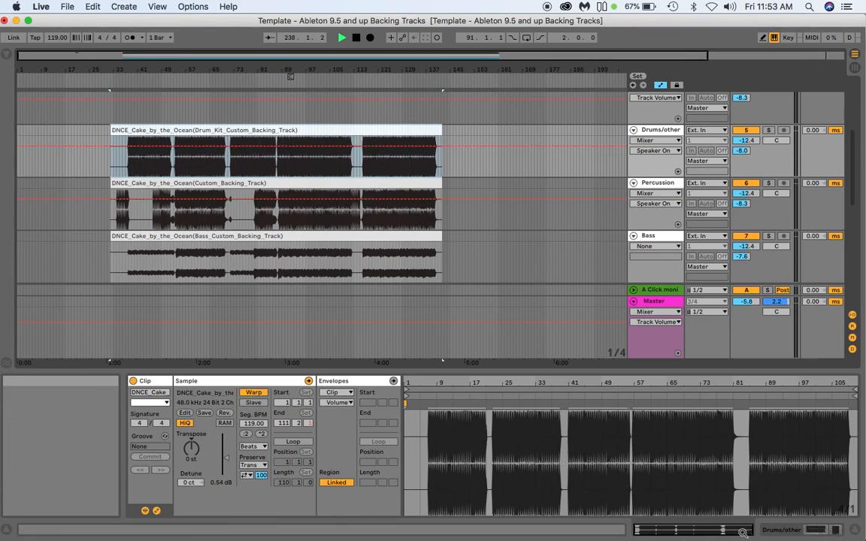
left_click(818, 531)
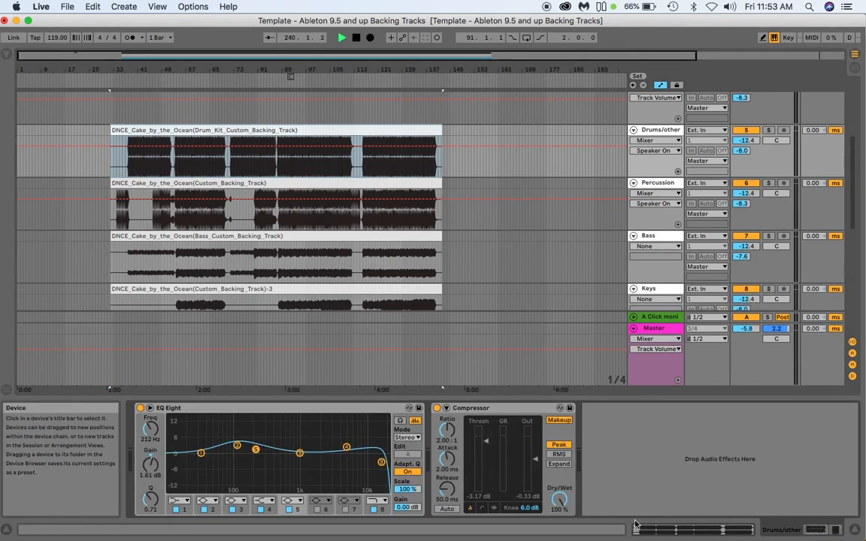
left_click(778, 531)
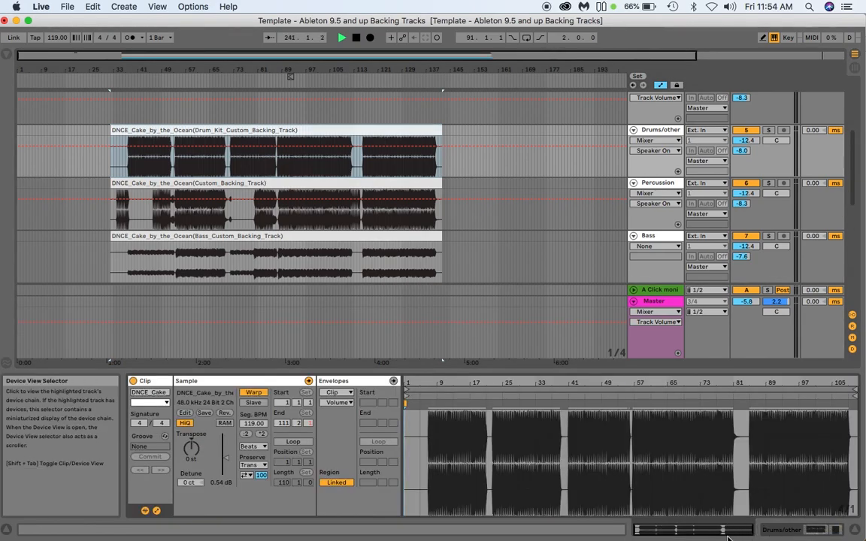
left_click(788, 530)
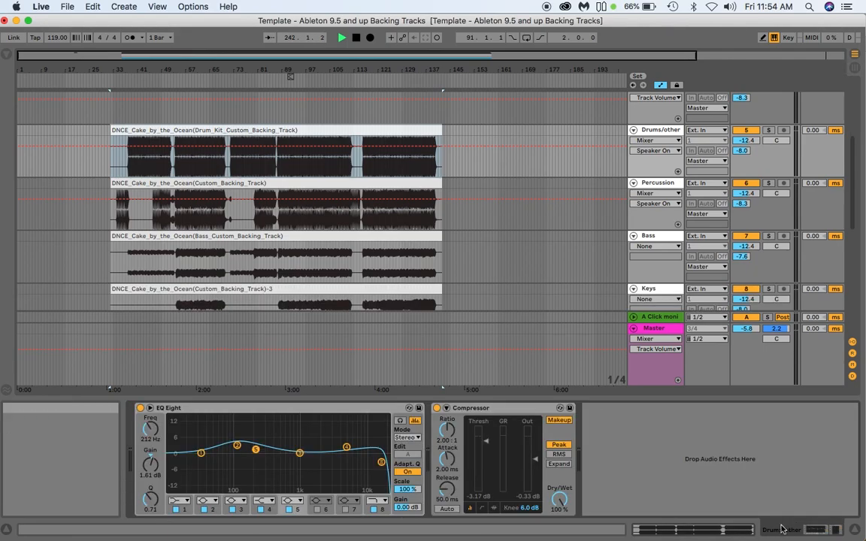
left_click(748, 532)
left_click(779, 531)
left_click(745, 532)
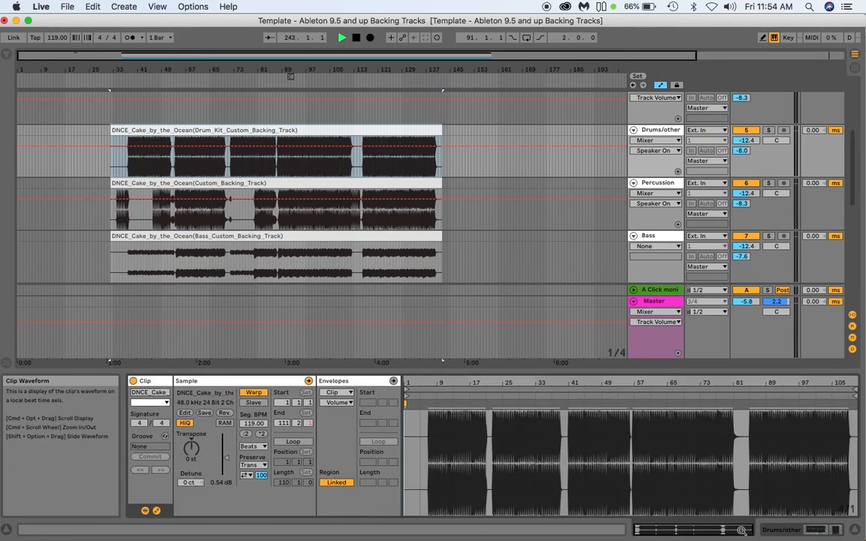
left_click(768, 533)
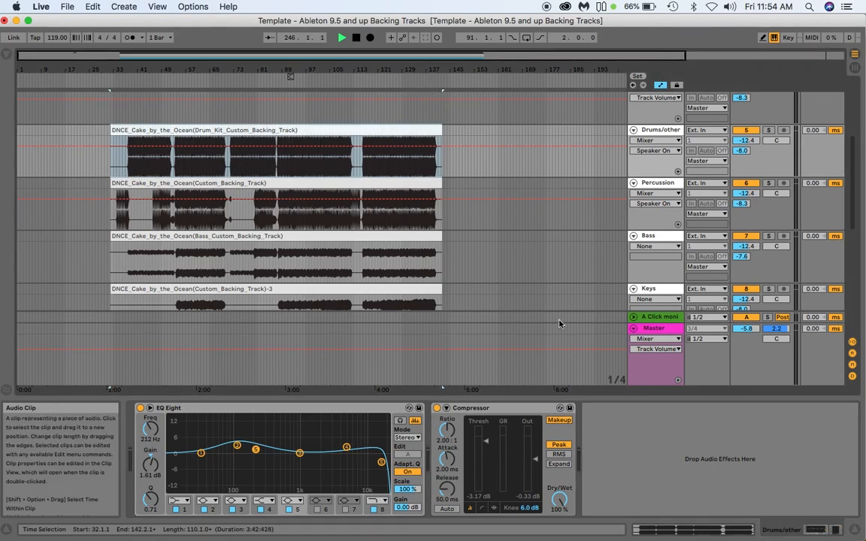
Step: Reopen the Drum_Kit clip's settings, look at the Drums/other devices once more and go back to the clip's waveform
left_click(344, 127)
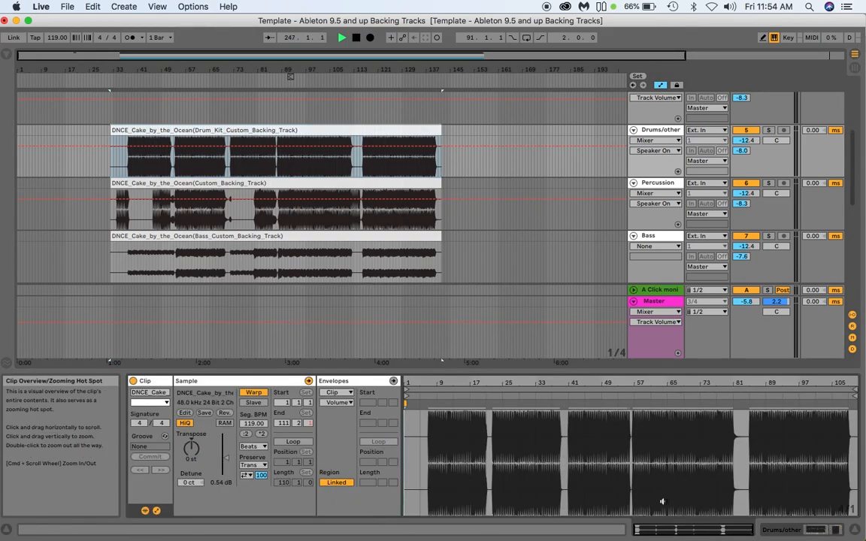
left_click(815, 531)
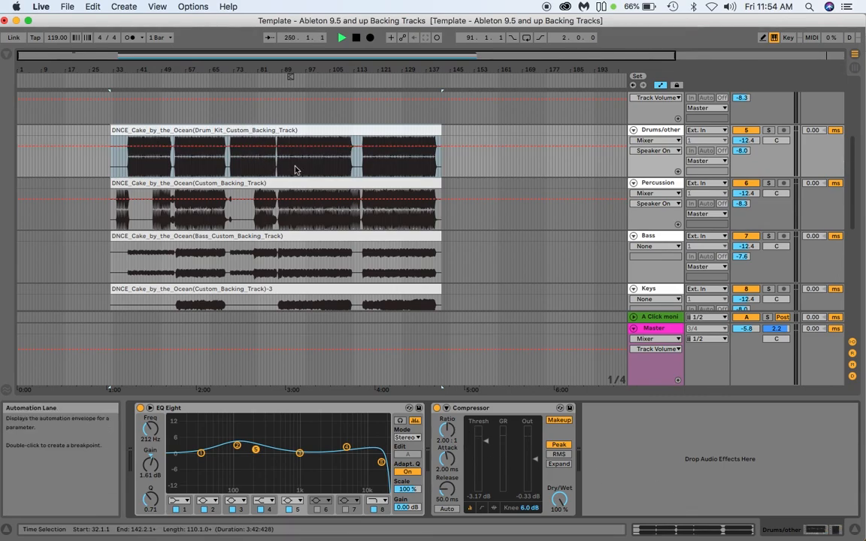
left_click(699, 531)
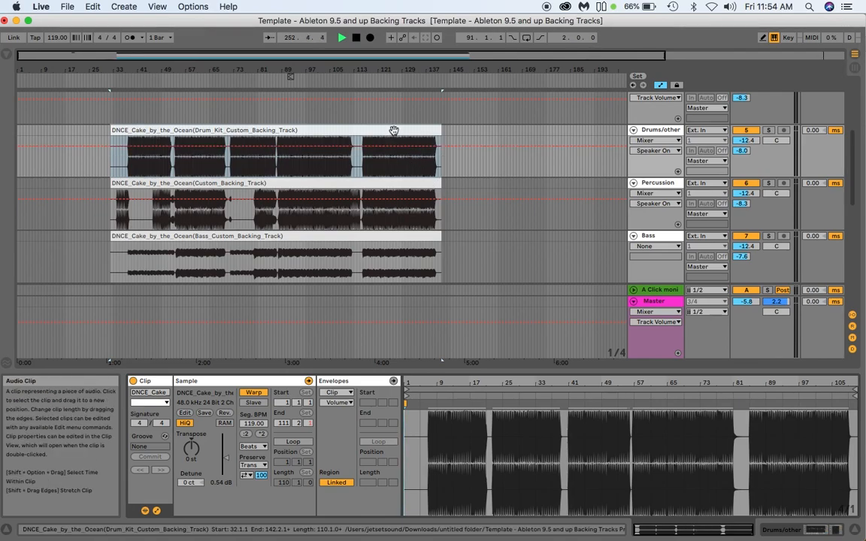
Step: Hide the detail view below the Arrangement and unfold the A Click monitor return track
left_click(857, 533)
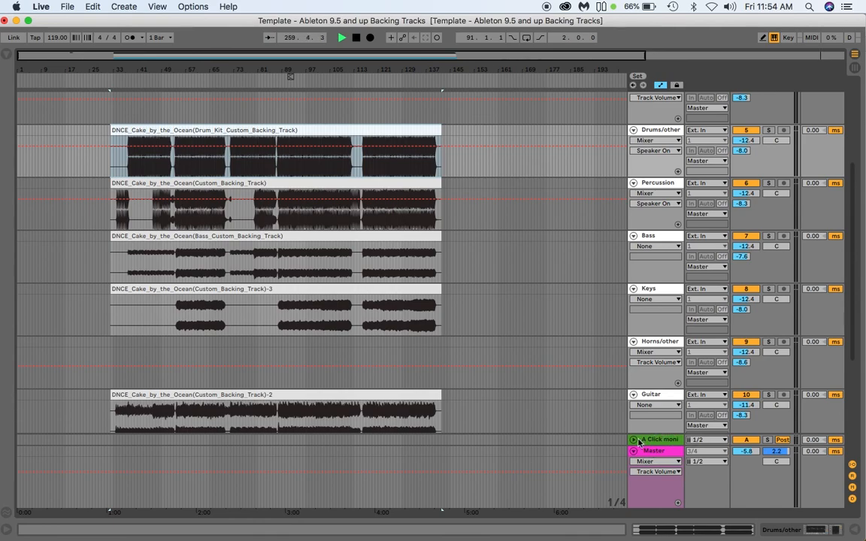
left_click(636, 440)
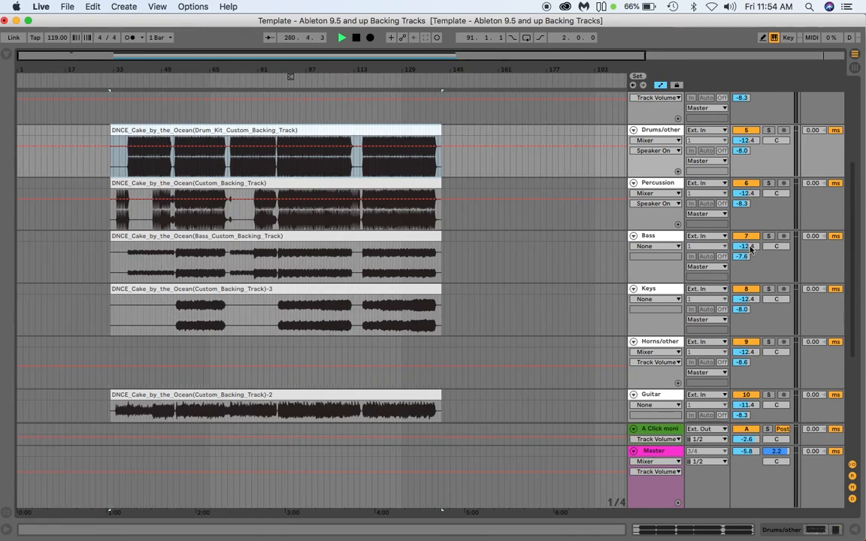
Step: Turn on MIDI mapping mode, switch to key mapping mode and return to MIDI mapping mode
left_click(813, 38)
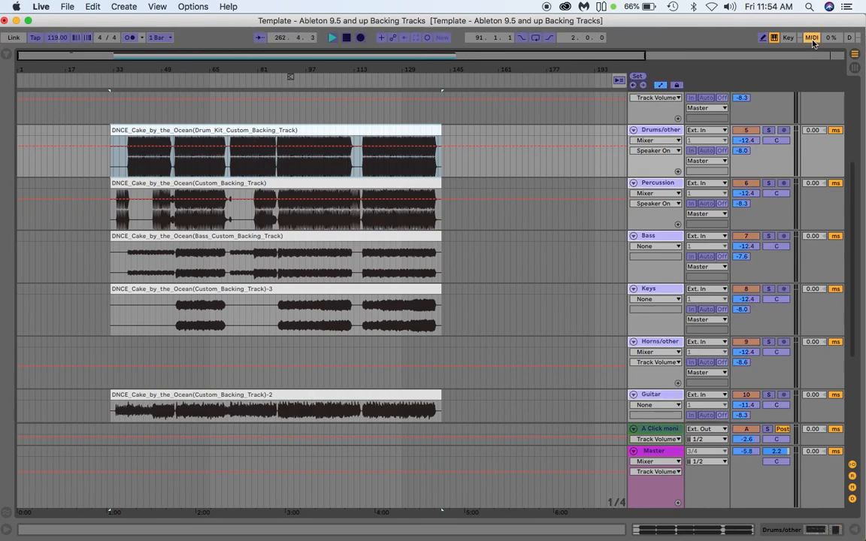
left_click(787, 38)
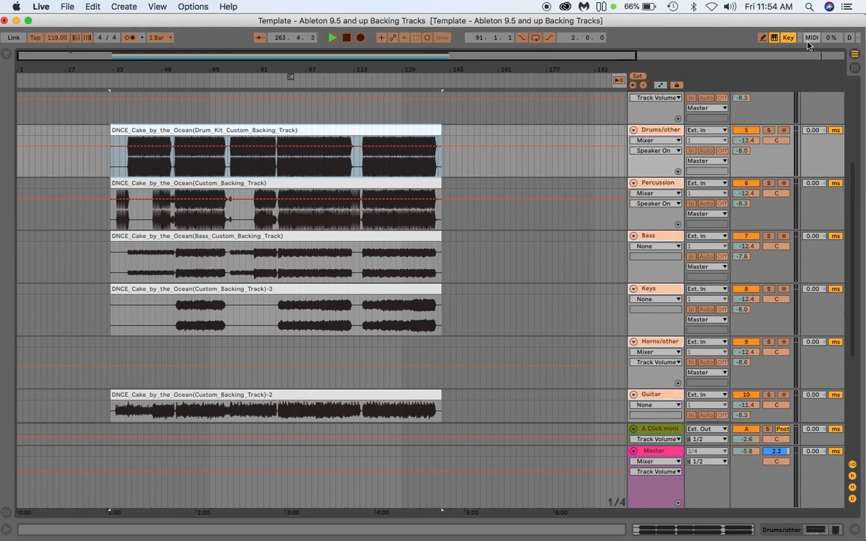
left_click(813, 39)
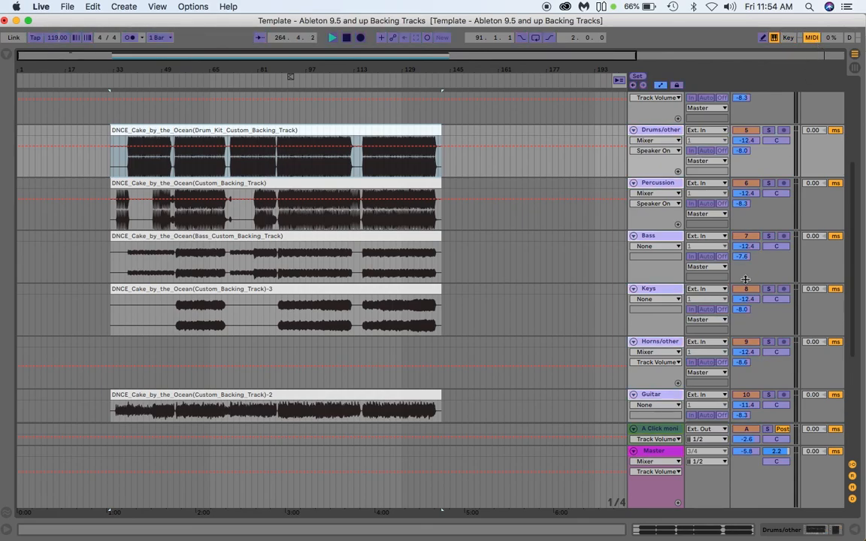
Step: Turn off MIDI mapping mode and switch from the Arrangement to the Session view
scroll(746, 321, "down", 2)
scroll(745, 322, "up", 8)
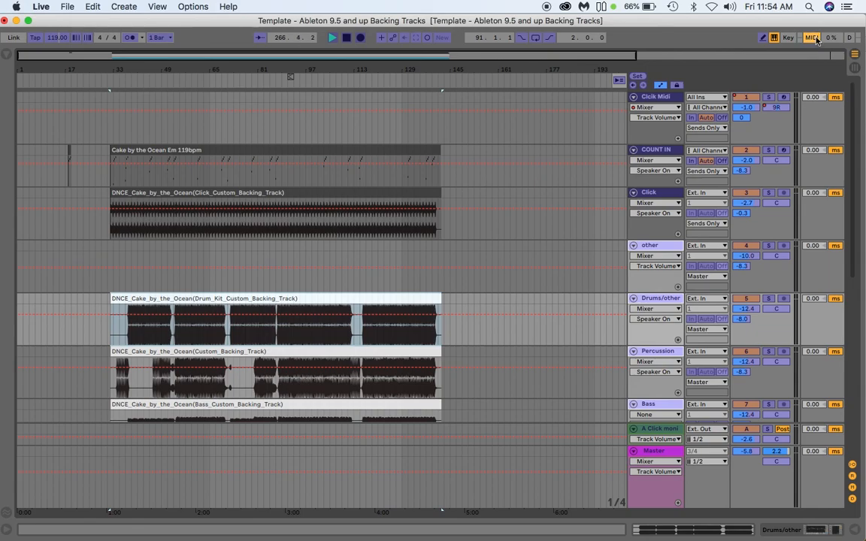
left_click(855, 69)
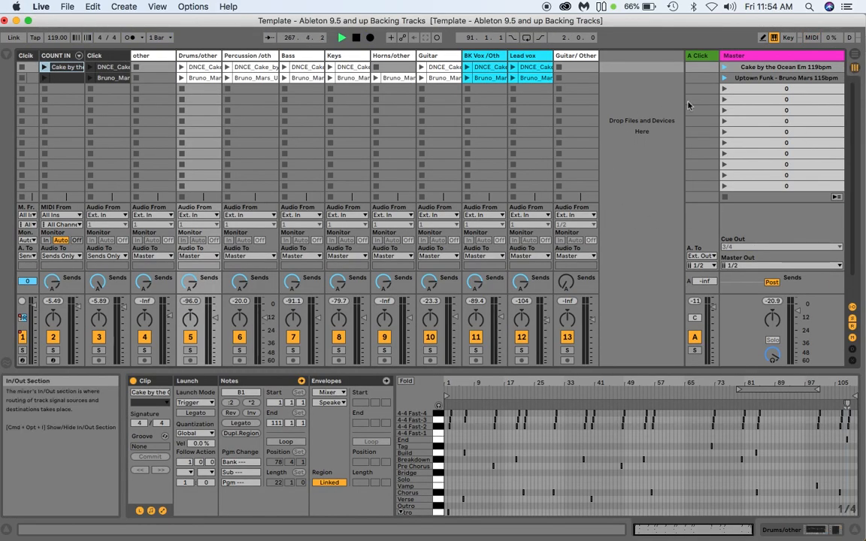
Step: Select the scene "Cake by the Ocean Em 119bpm" and step down and back up through the scenes to the fourth one
left_click(759, 68)
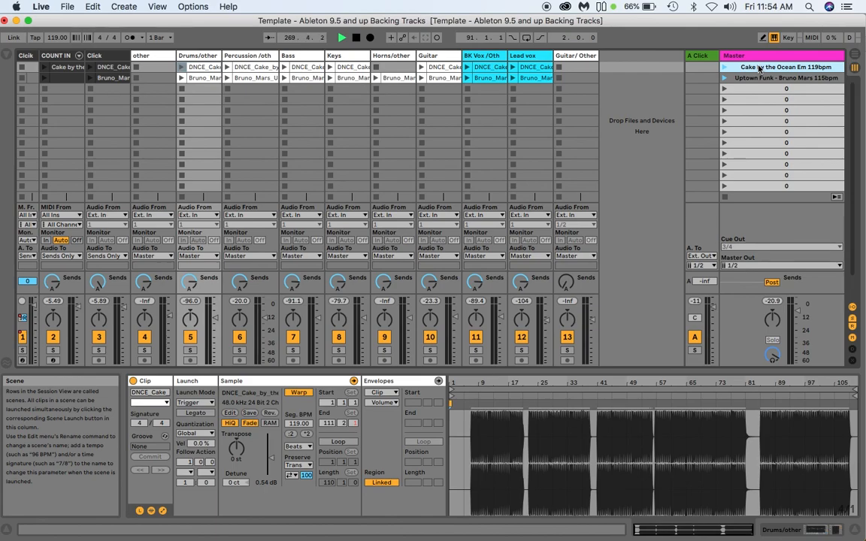
key("Down")
key("Down")
key("Down")
key("Down")
key("Down")
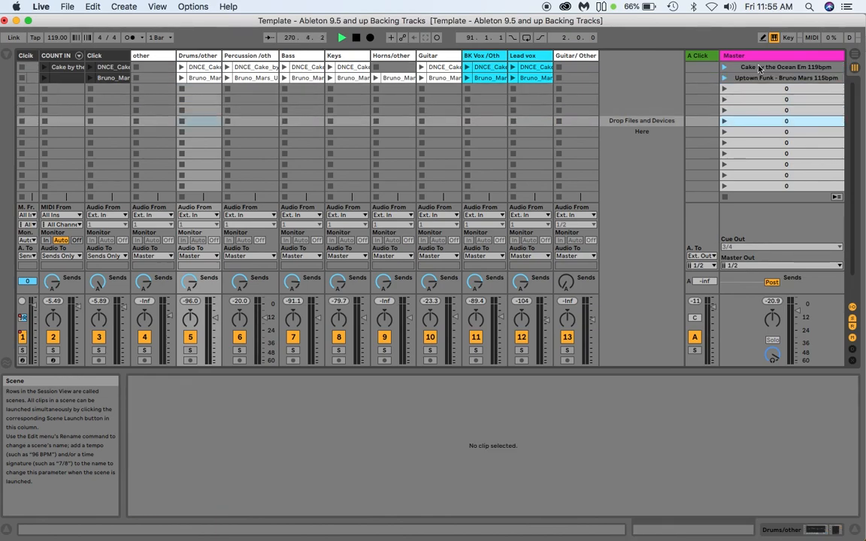
key("Up")
key("Up")
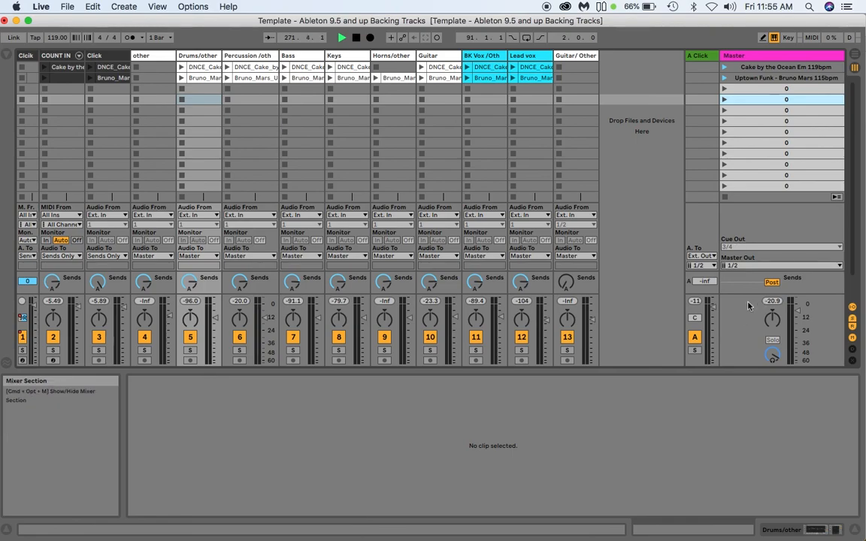
Step: Turn on MIDI mapping mode to examine the mappable scene and mixer controls in the Session view, and turn it off again
left_click(812, 38)
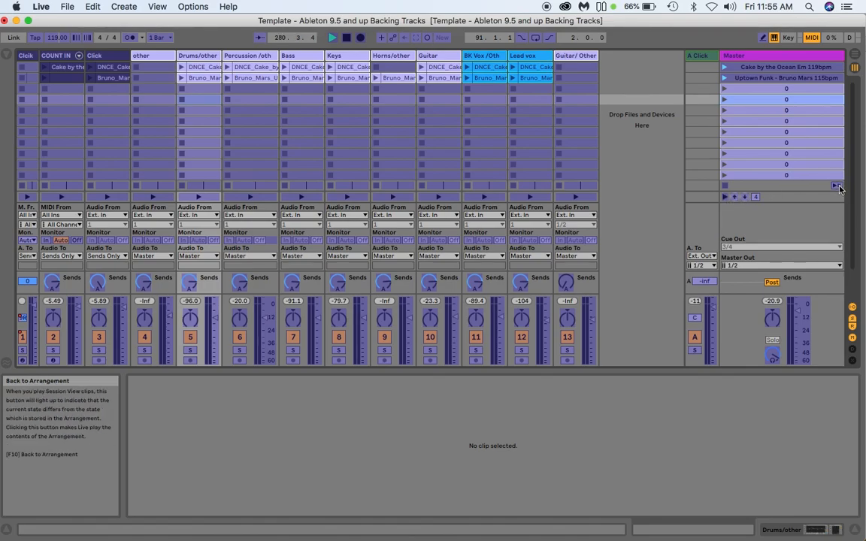
left_click(812, 38)
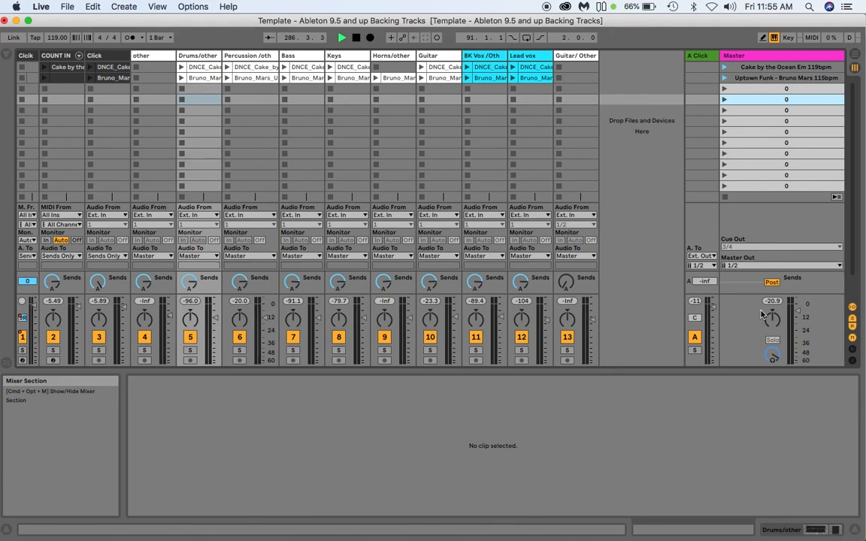
Step: Hide and reopen the detail view below the Session mixer, and hide the Info View beside it
left_click(856, 529)
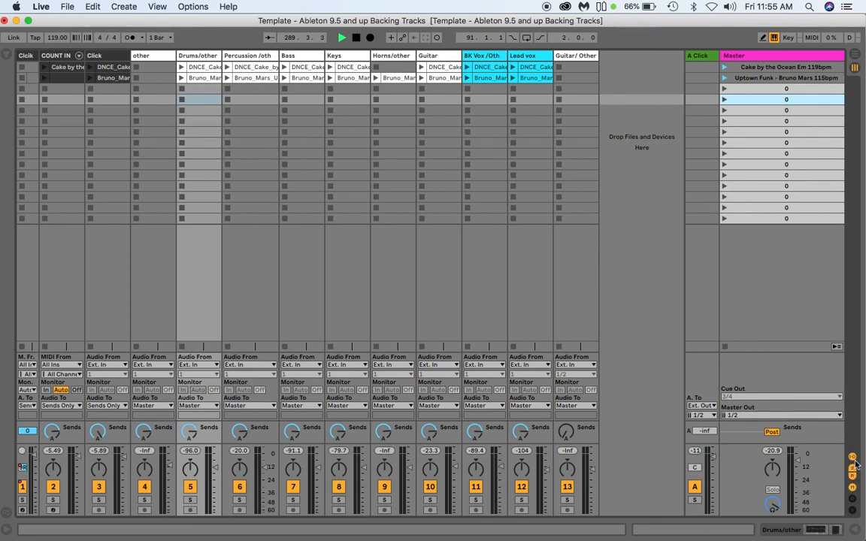
left_click(855, 529)
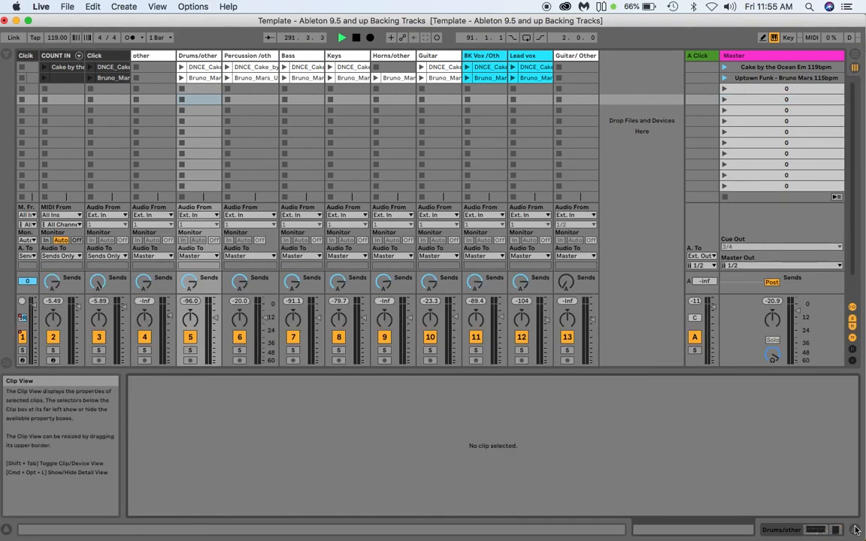
left_click(6, 530)
left_click(6, 530)
left_click(6, 530)
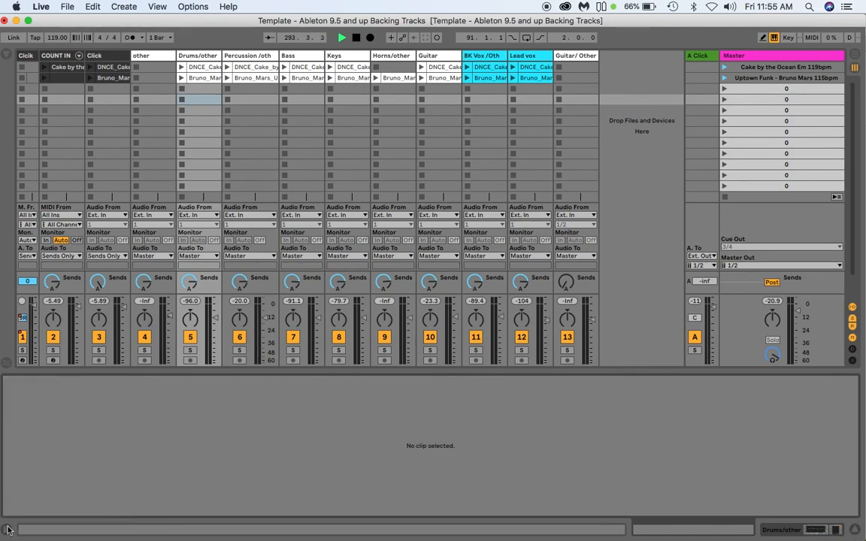
Step: Open and close the browser, and switch back to the Arrangement view
left_click(6, 48)
left_click(6, 48)
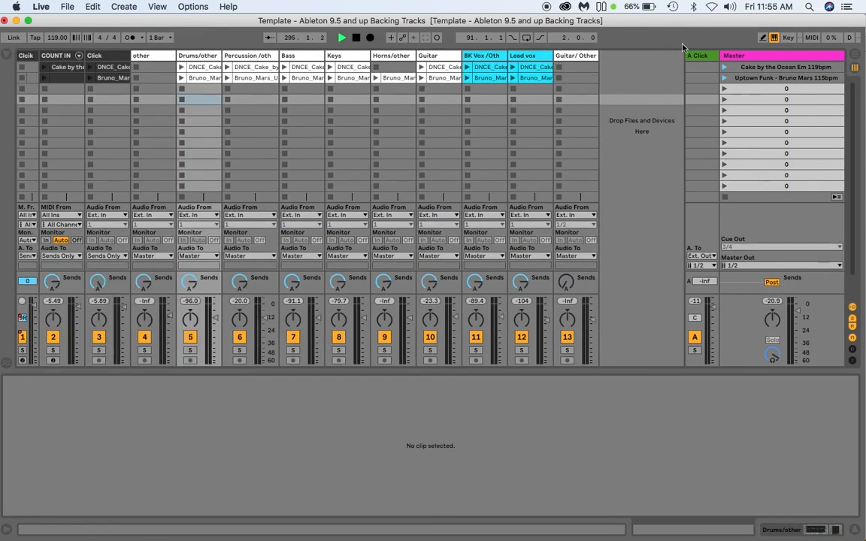
left_click(854, 55)
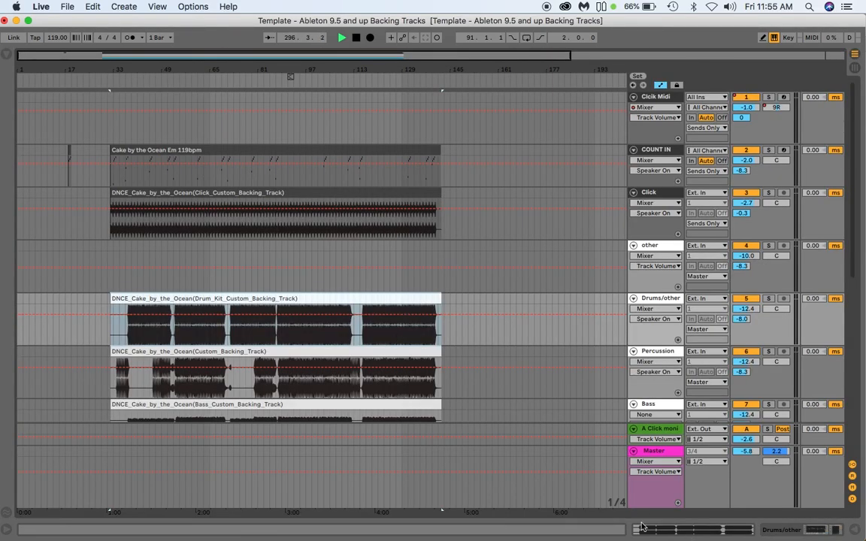
Step: Show the Groove Pool beneath the browser, hide it again and close the browser
left_click(7, 515)
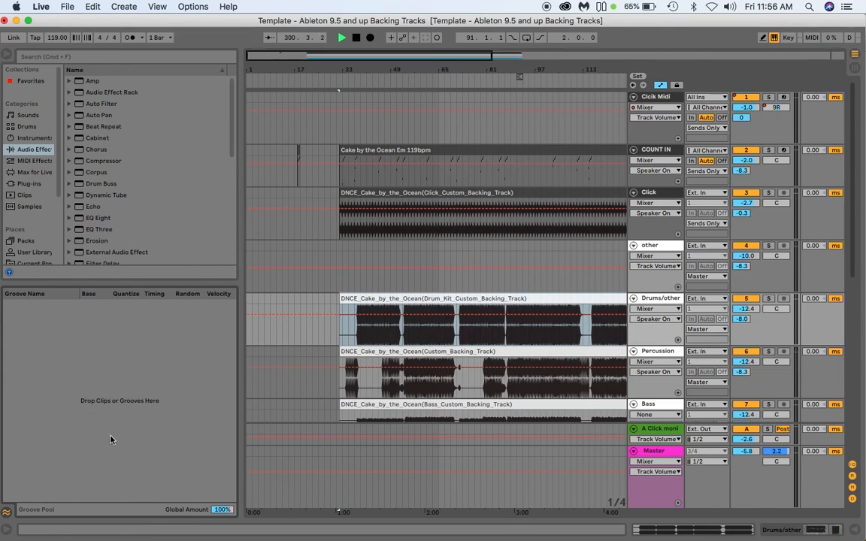
left_click(6, 511)
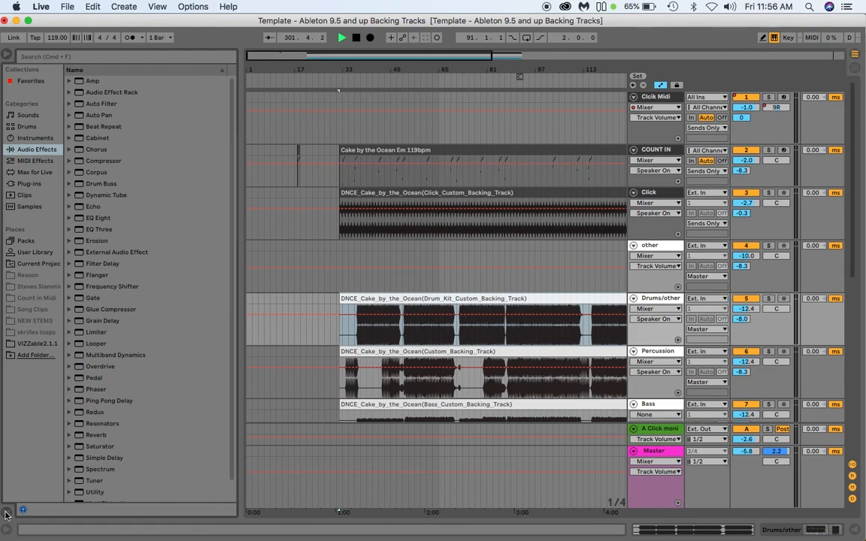
left_click(6, 57)
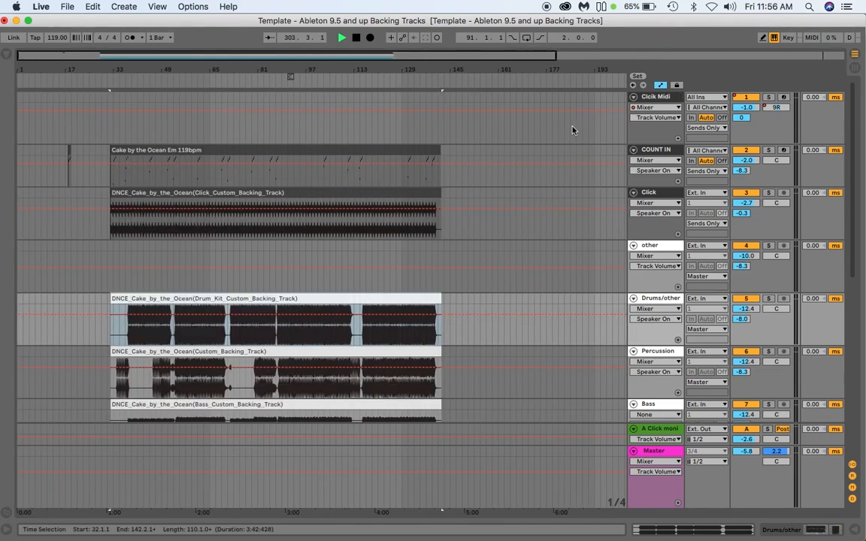
Step: Turn off automation mode in the Arrangement and turn it back on
left_click(638, 85)
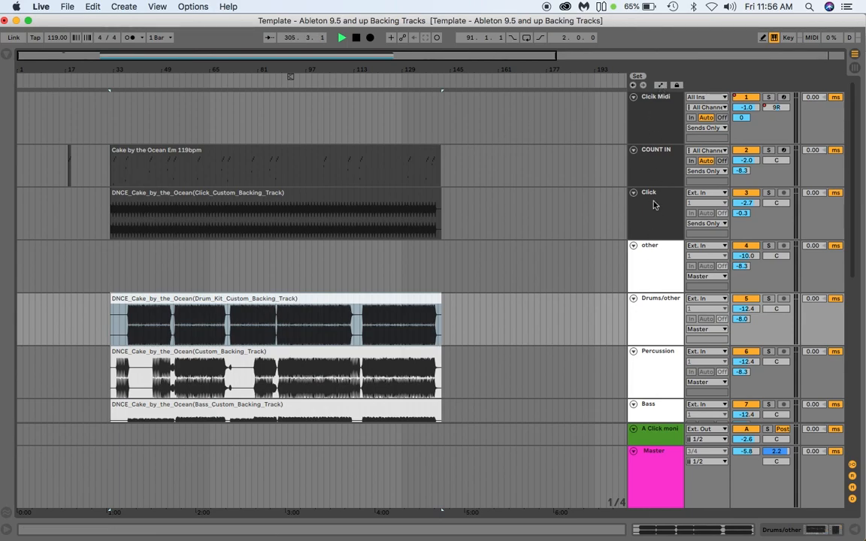
left_click(660, 86)
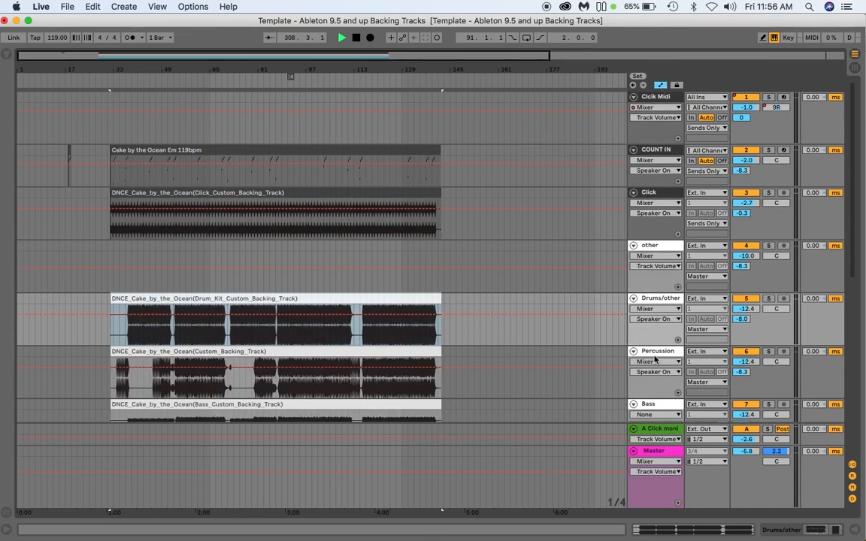
Step: Show the Drums/other track's device chain and switch to the Drum_Kit clip's settings and waveform
scroll(655, 359, "down", 3)
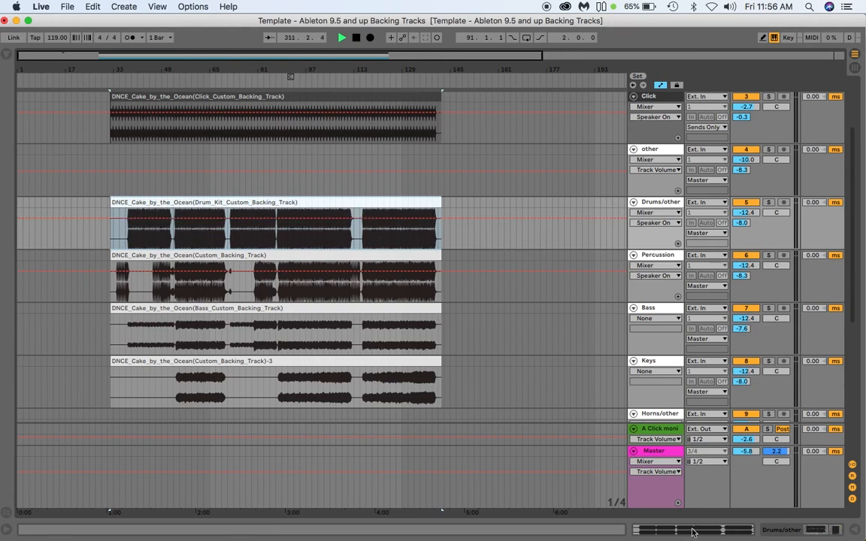
left_click(777, 534)
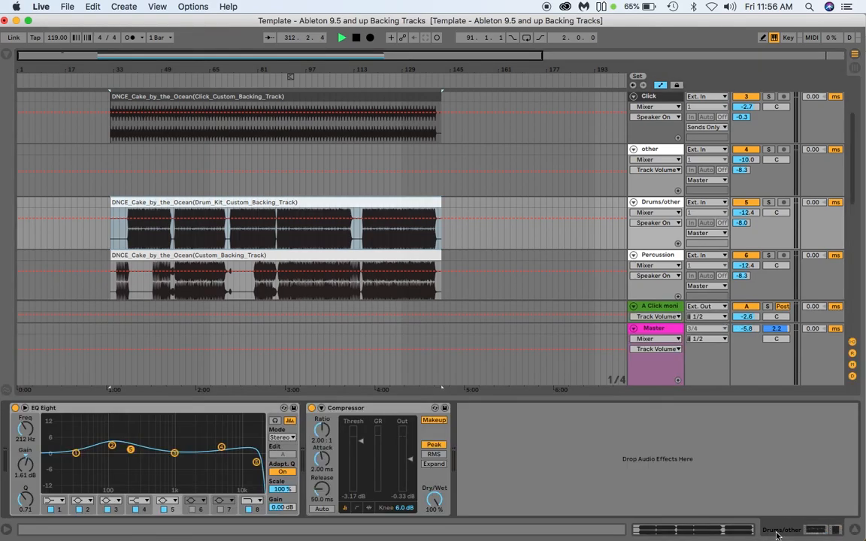
left_click(723, 534)
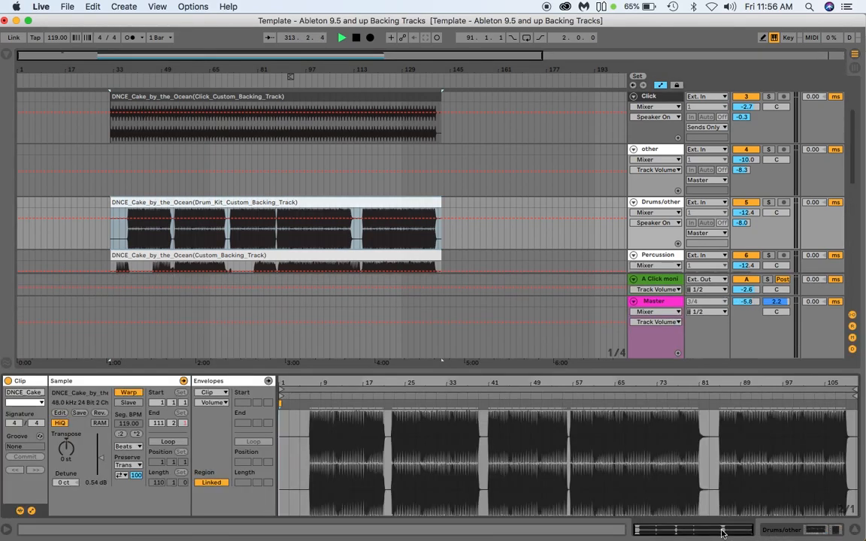
Step: Switch to the Session view, open the Guitar track's Uptown Funk clip and alternate between its clip settings and the track's devices
key("Tab")
left_click(452, 78)
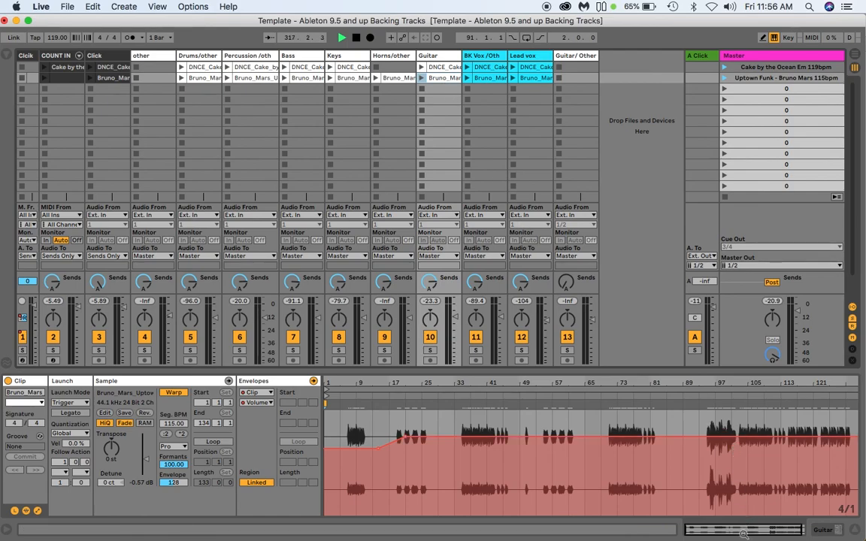
left_click(827, 531)
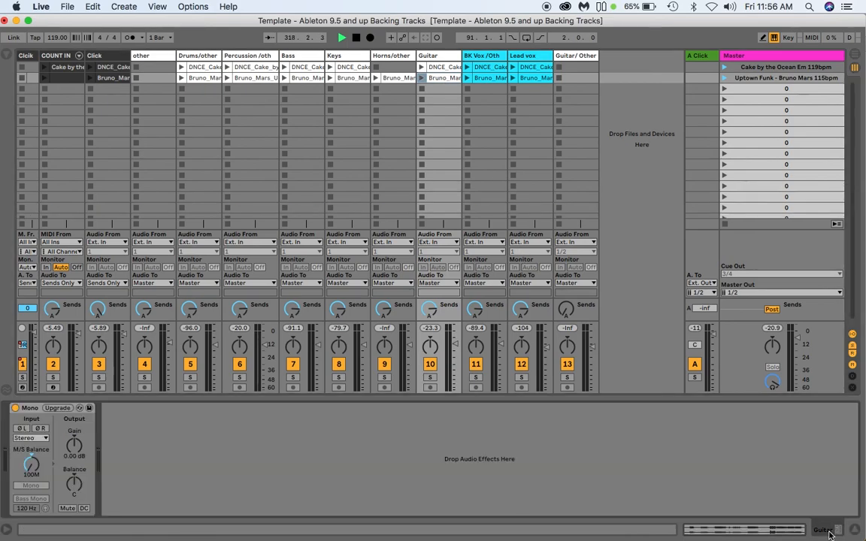
left_click(785, 531)
left_click(815, 529)
Step: Select the Lead vox track's Uptown Funk clip and show its clip settings and waveform
left_click(536, 83)
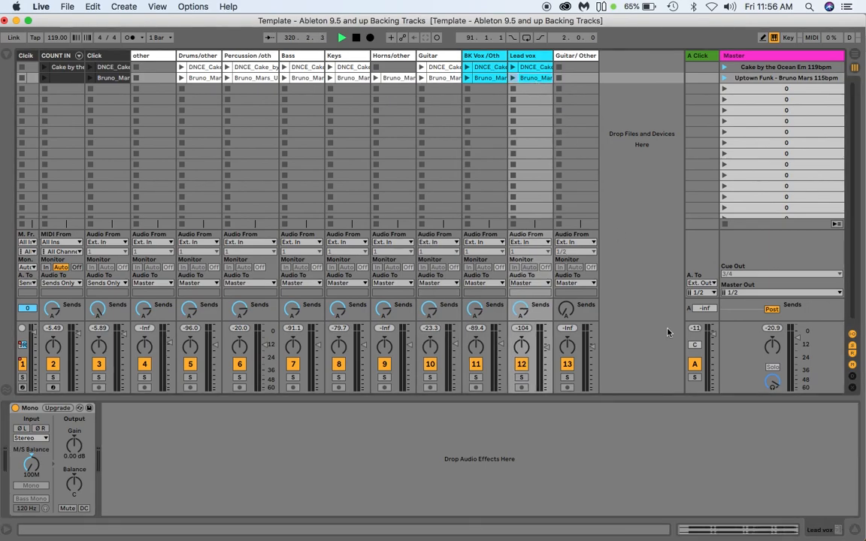
left_click(754, 533)
left_click(767, 534)
left_click(780, 535)
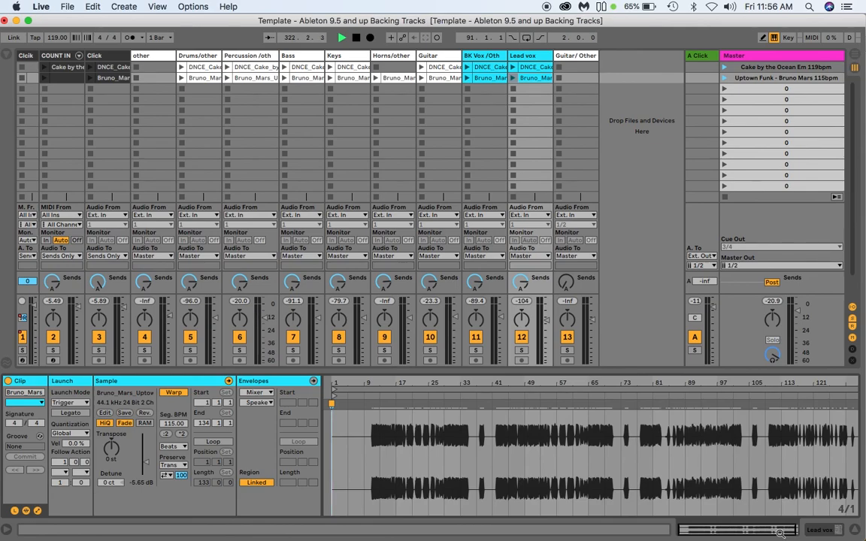